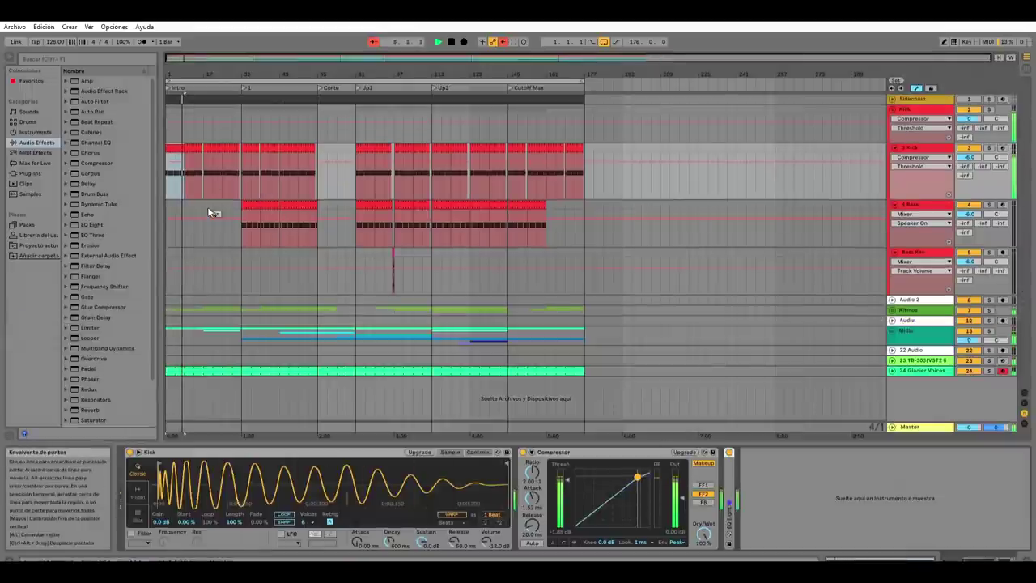
Step: Unfold the Ritmos group to show its clap, hi-hat, shaker and drum rack tracks
left_click(893, 296)
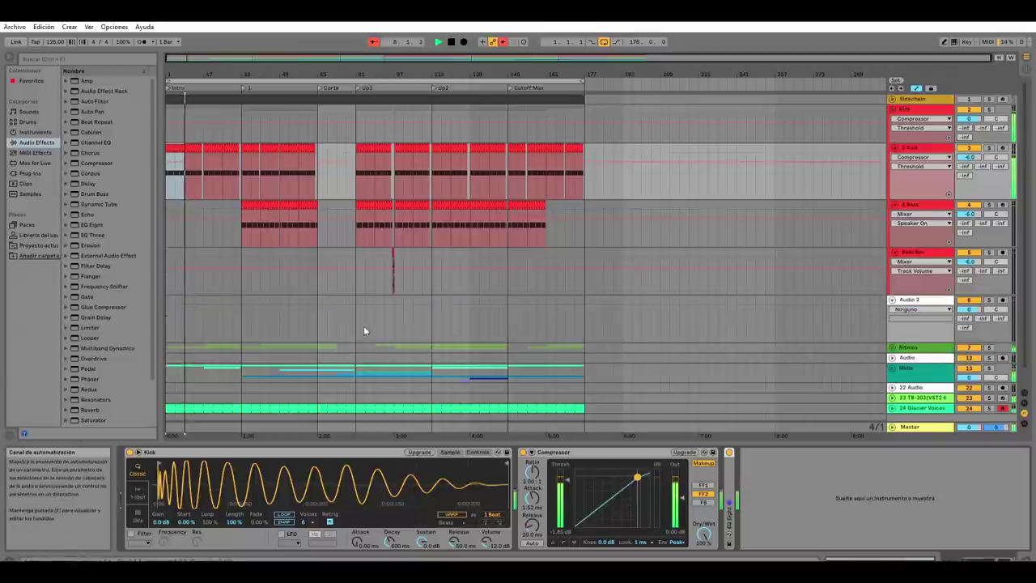
left_click(893, 289)
left_click(893, 311)
scroll(567, 301, "down", 2)
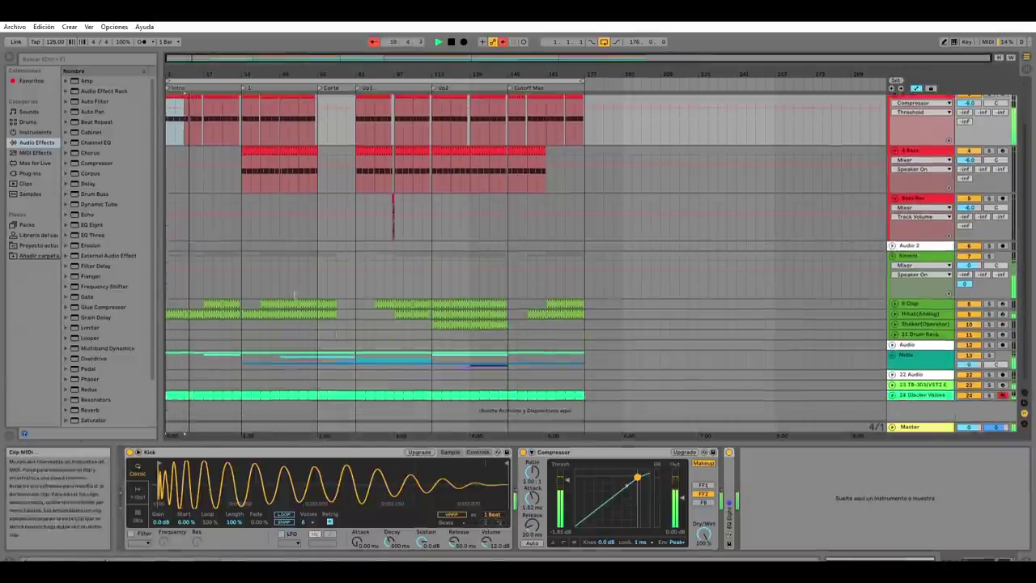
Step: Open the hi-hat track's intro MIDI clips and examine their note pattern
double_click(180, 308)
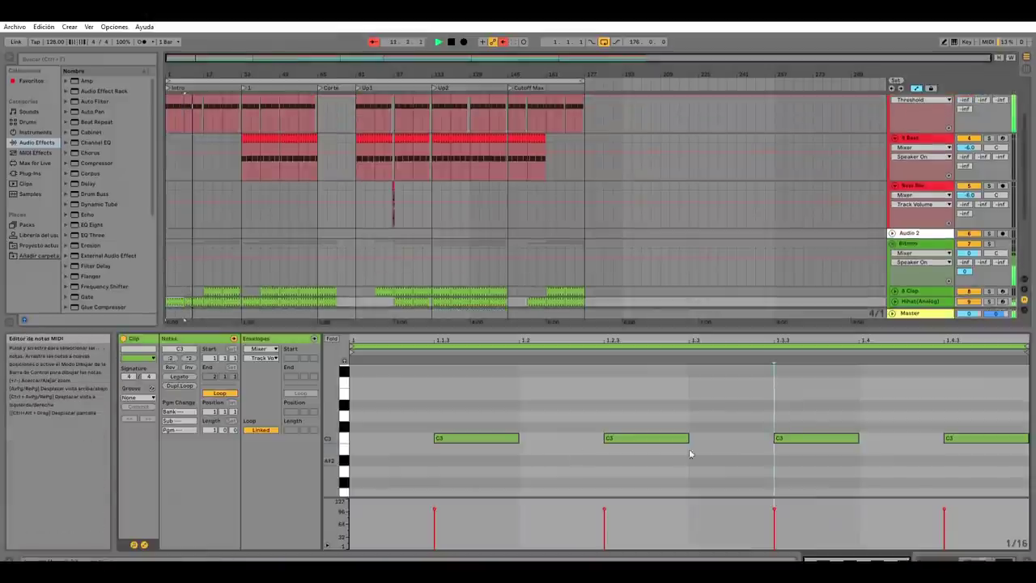
left_click(197, 297)
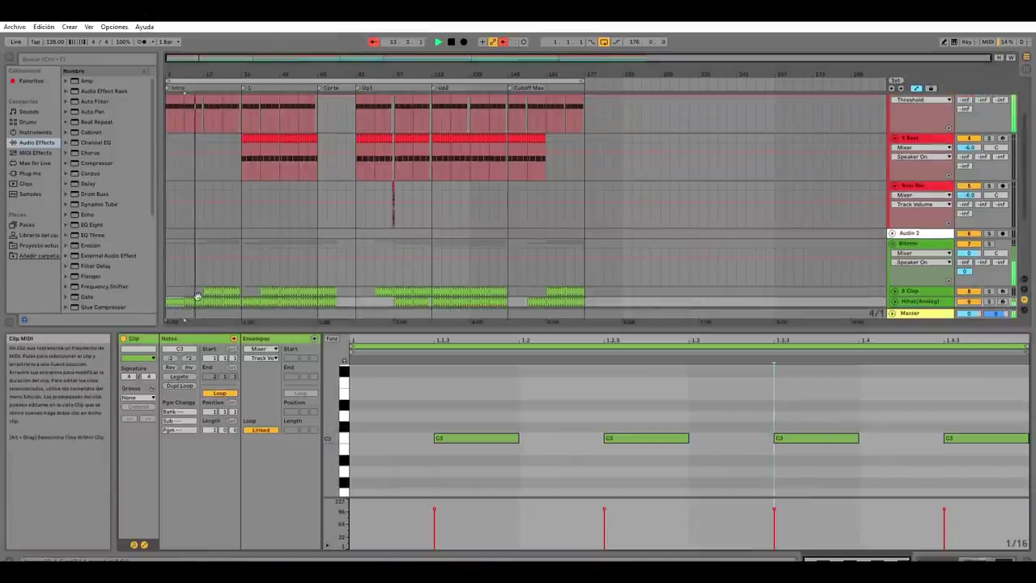
scroll(461, 412, "down", 5)
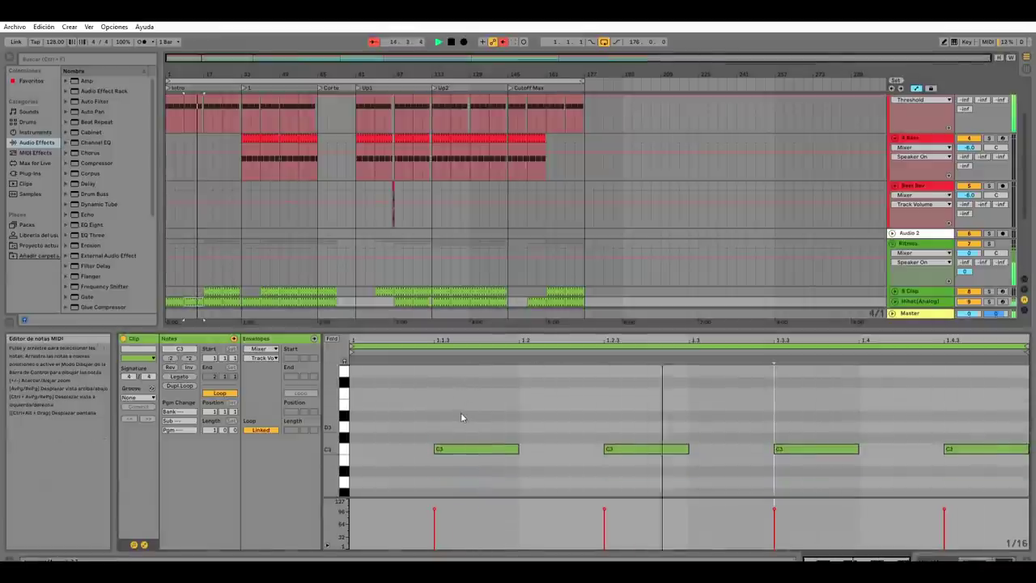
scroll(232, 219, "down", 5)
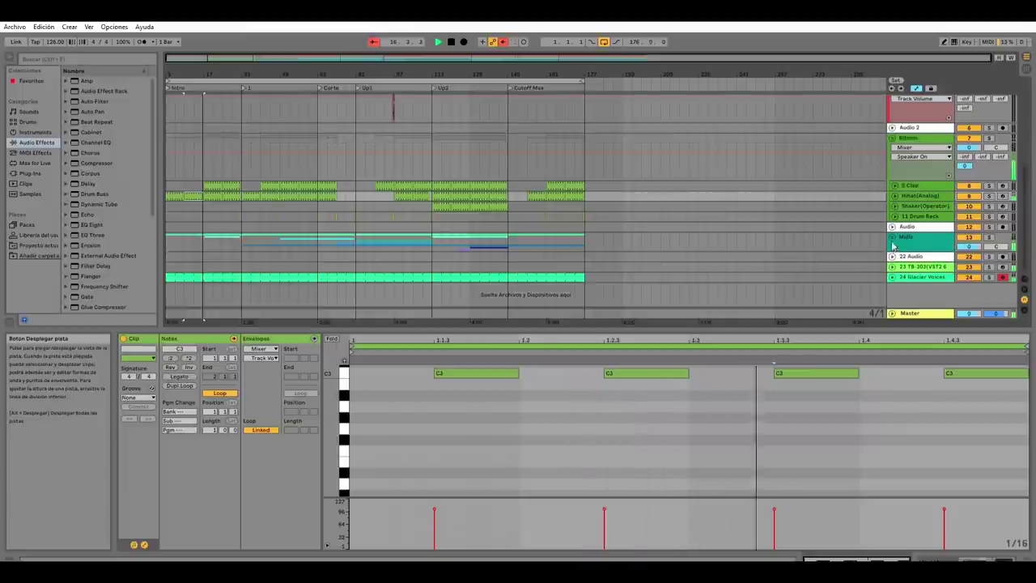
Step: Unfold the Midis group and open the early PercSynth and Synth clips to examine their notes
left_click(892, 227)
scroll(175, 275, "down", 2)
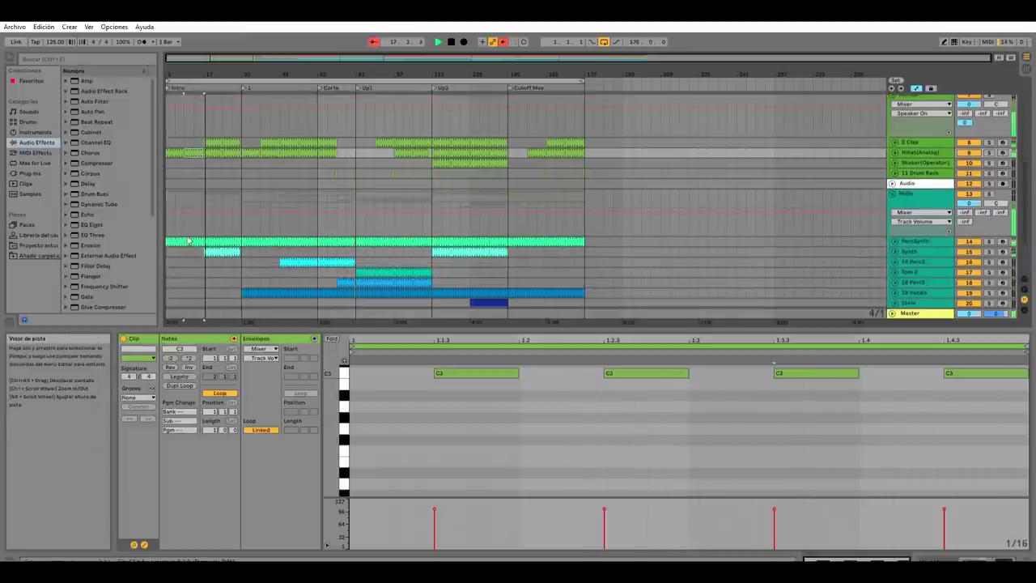
left_click(193, 244)
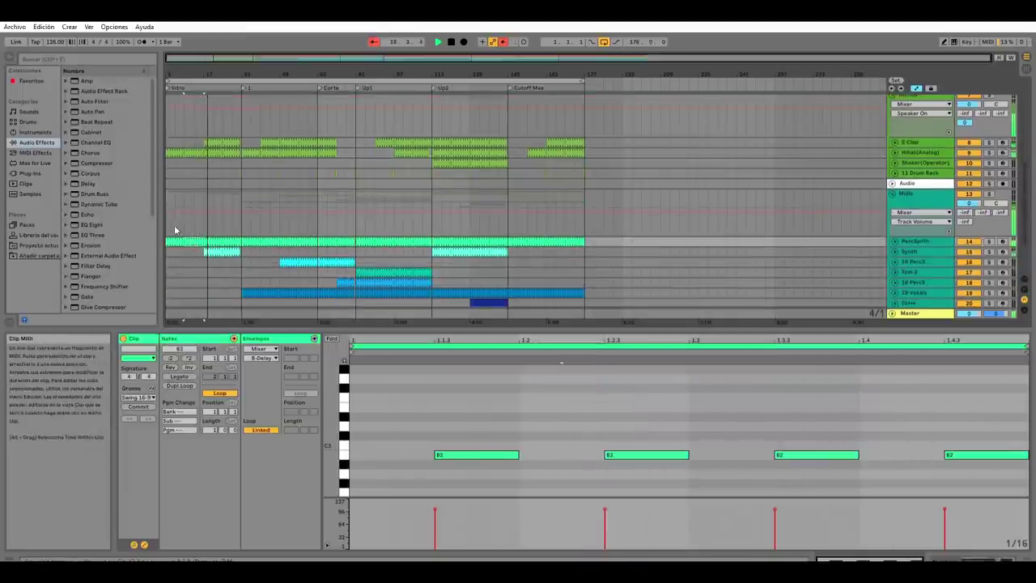
left_click(217, 242)
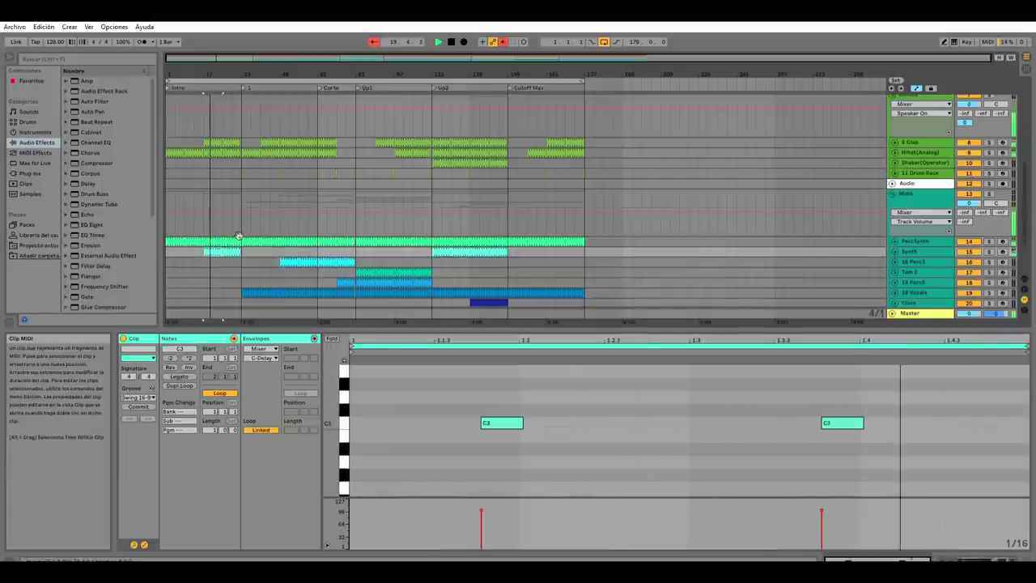
scroll(645, 402, "up", 4)
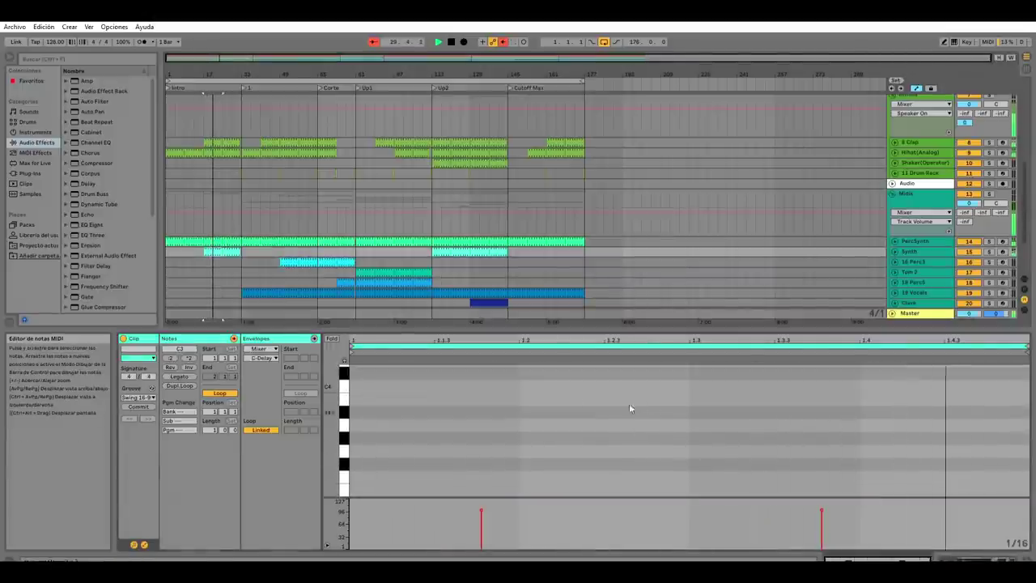
Step: Show the PercSynth track's device chain with EQ Eight expanded, and unfold the track to view its send automation
double_click(922, 239)
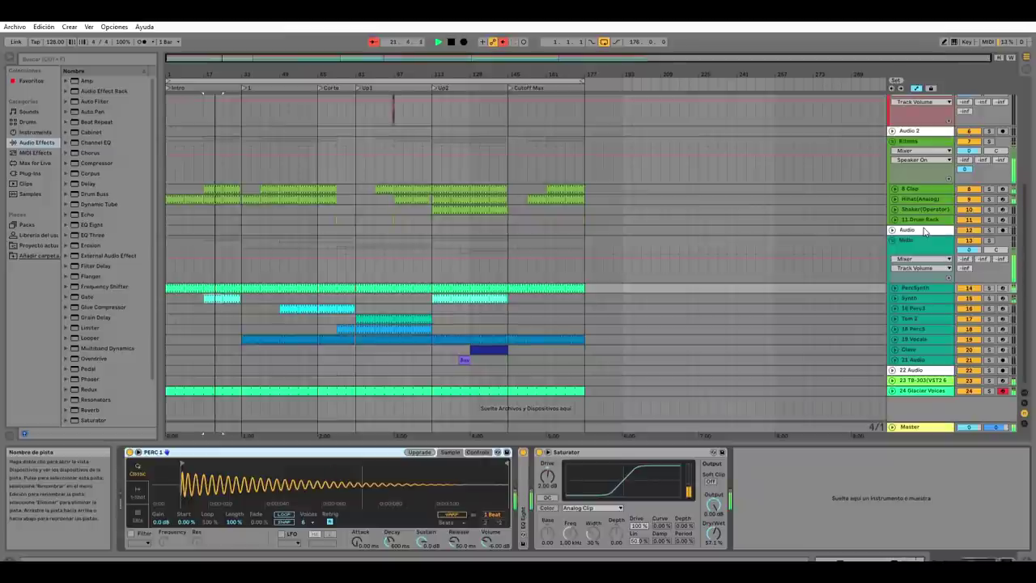
double_click(523, 478)
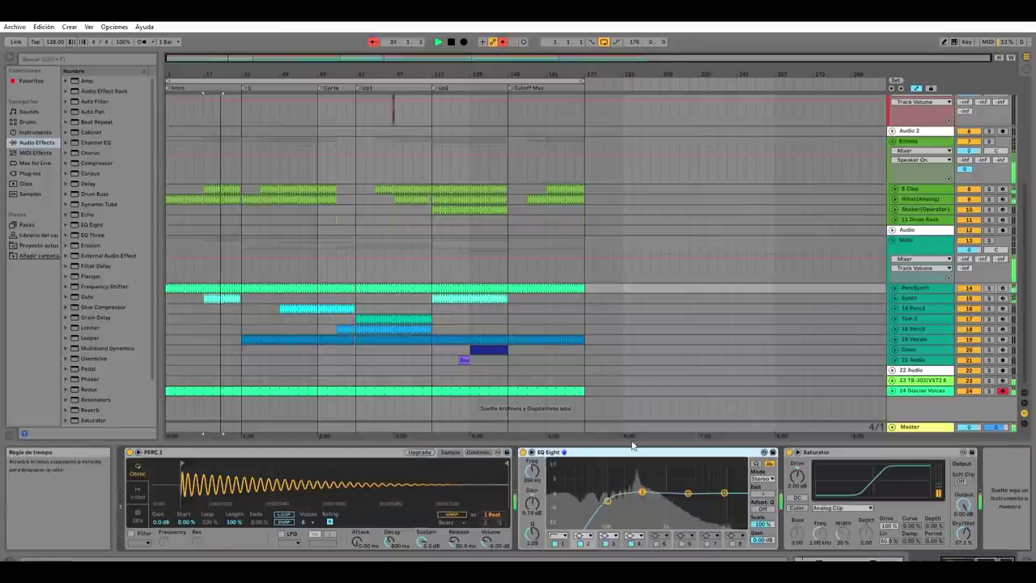
left_click(895, 286)
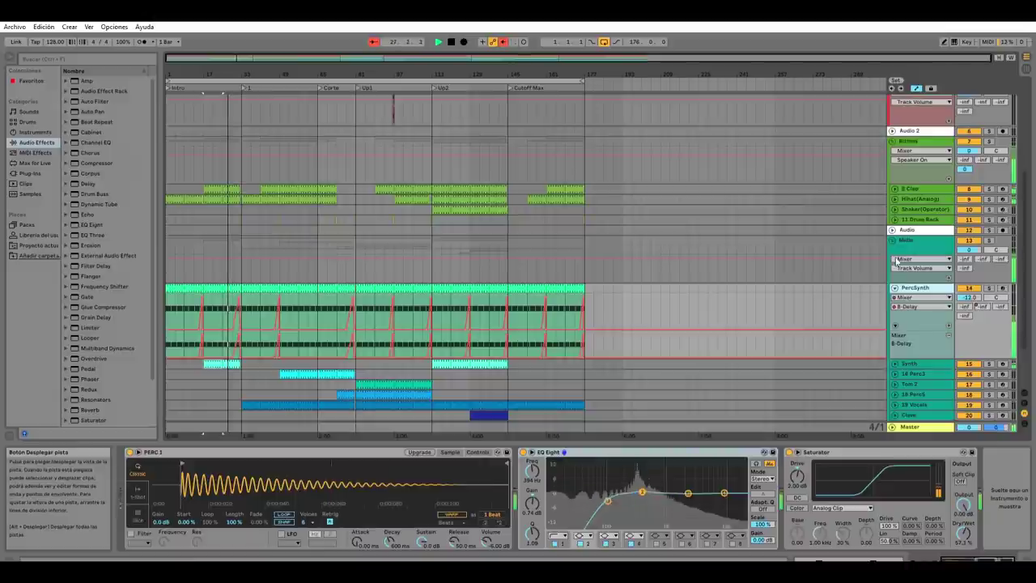
scroll(894, 323, "down", 1)
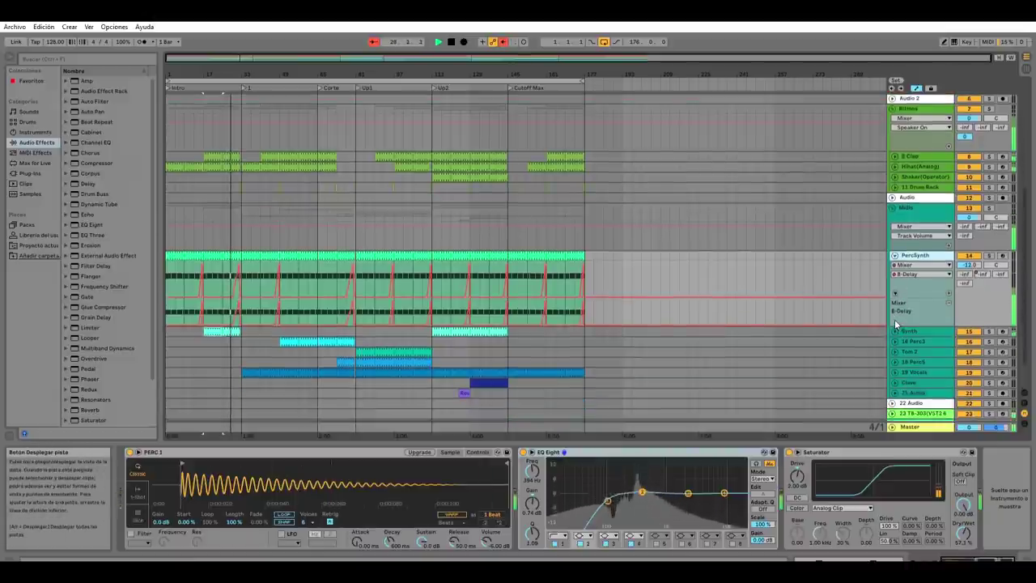
Step: Unfold the Synth, Perc3 and Tom 2 tracks to view their clips and automation
left_click(895, 331)
scroll(890, 320, "down", 3)
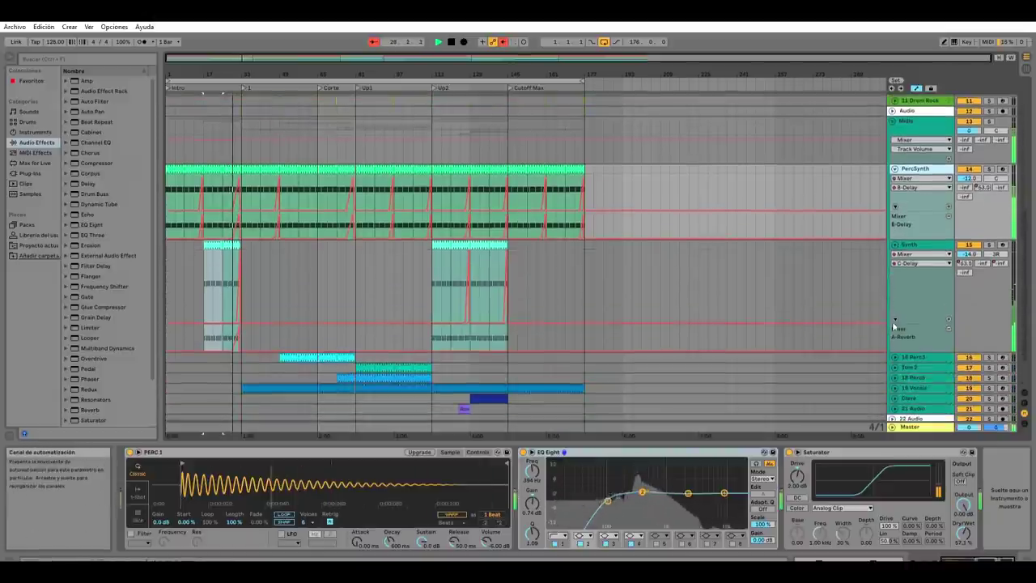
left_click(894, 357)
scroll(894, 309, "down", 3)
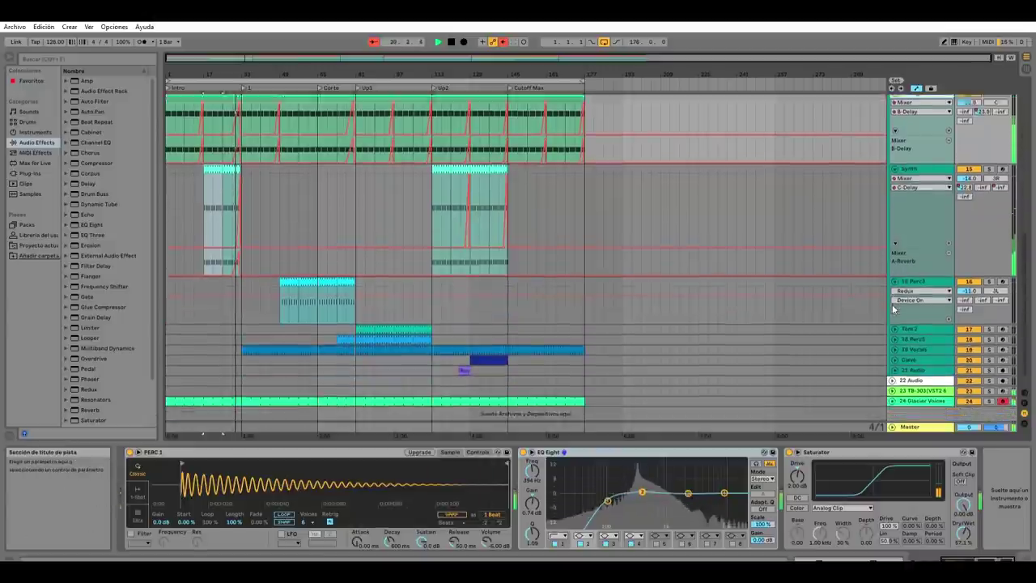
scroll(894, 309, "down", 1)
left_click(896, 319)
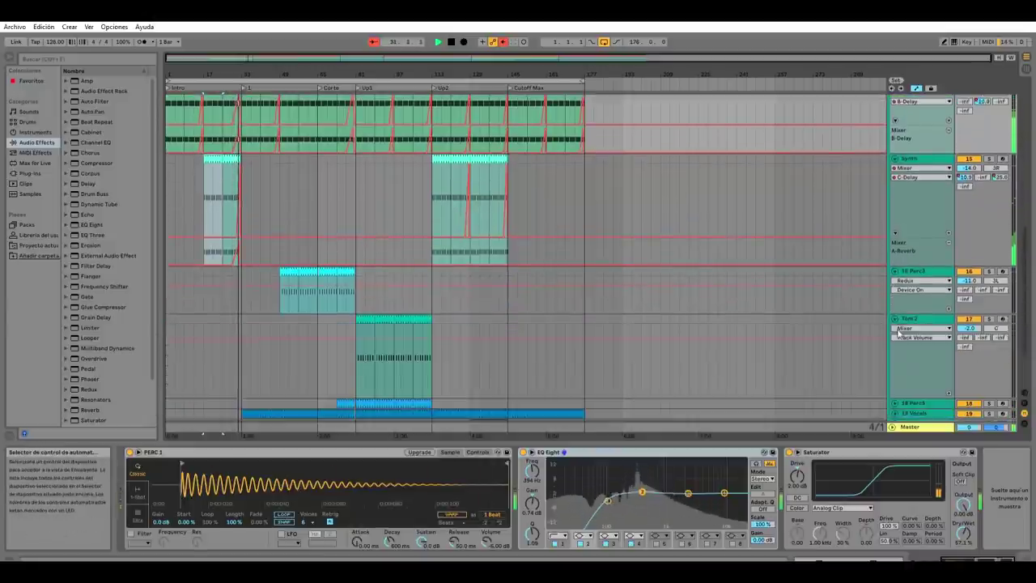
Step: Unfold the Perc5 track to view its clips and its C-Delay and B-Delay automation lanes
scroll(896, 328, "down", 3)
left_click(895, 329)
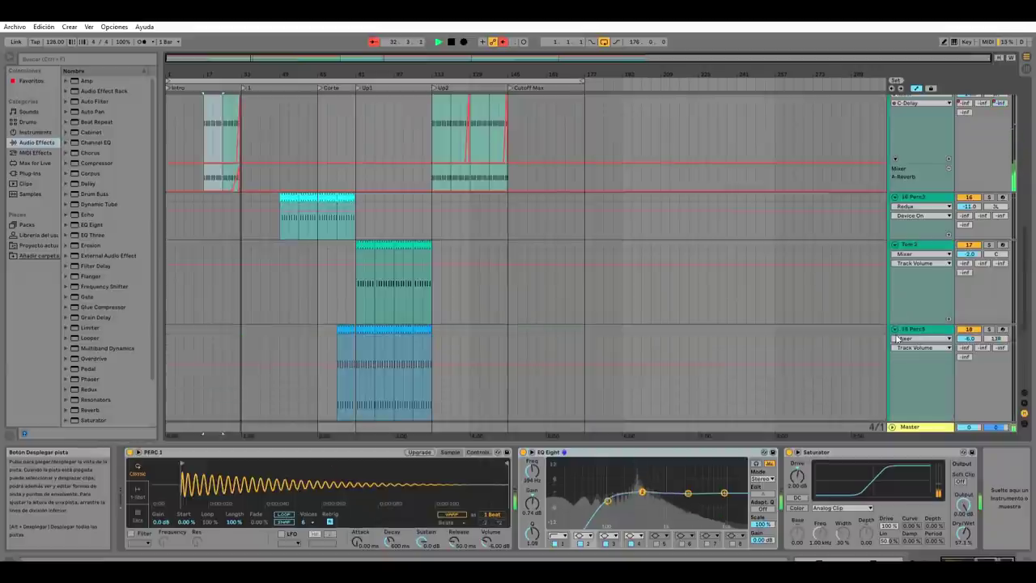
scroll(894, 327, "down", 6)
left_click(894, 331)
left_click(894, 329)
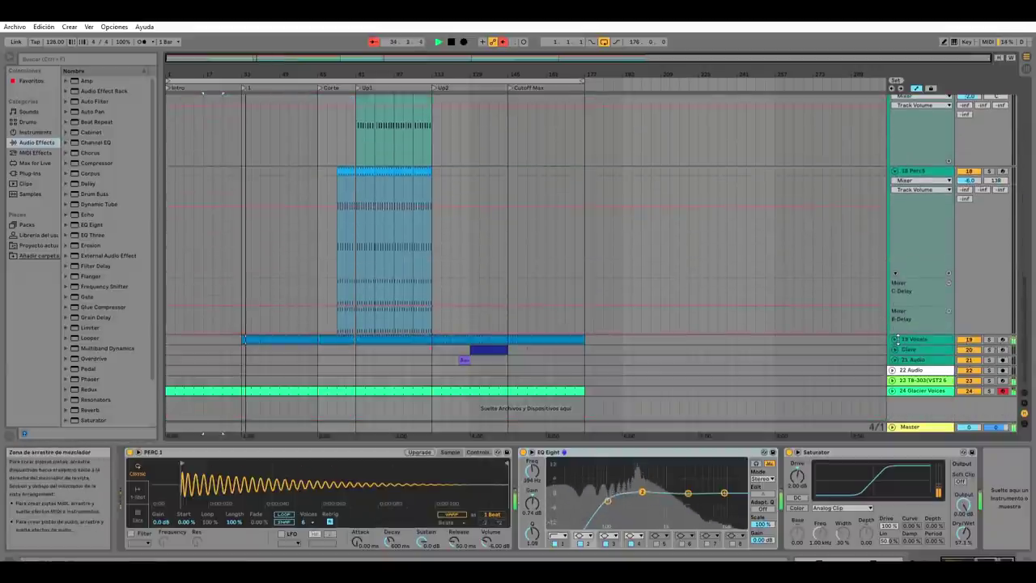
Step: Unfold the Vocals track to view its A-Reverb and Grain Delay automation lanes
left_click(894, 339)
scroll(763, 295, "down", 4)
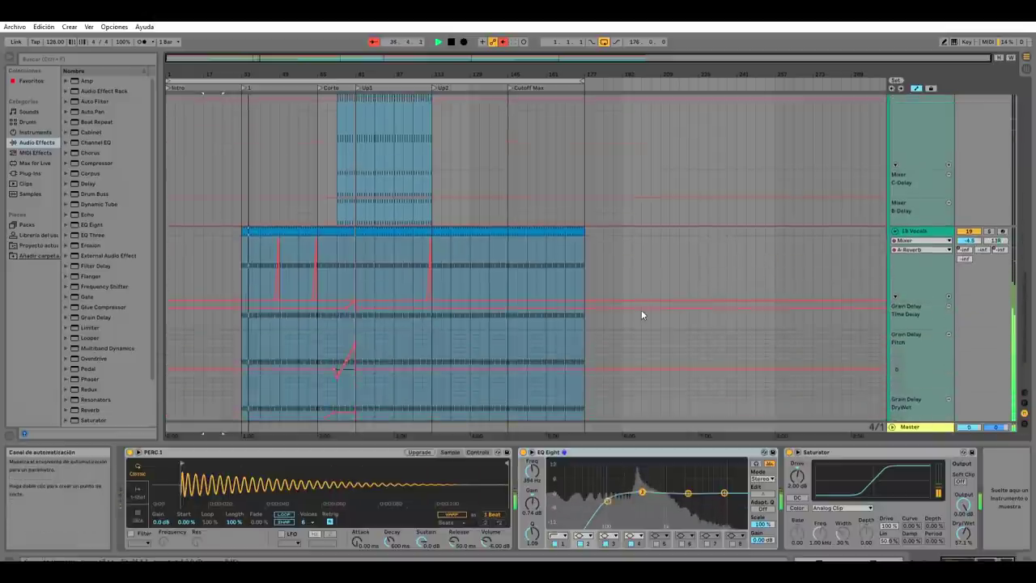
scroll(641, 314, "down", 3)
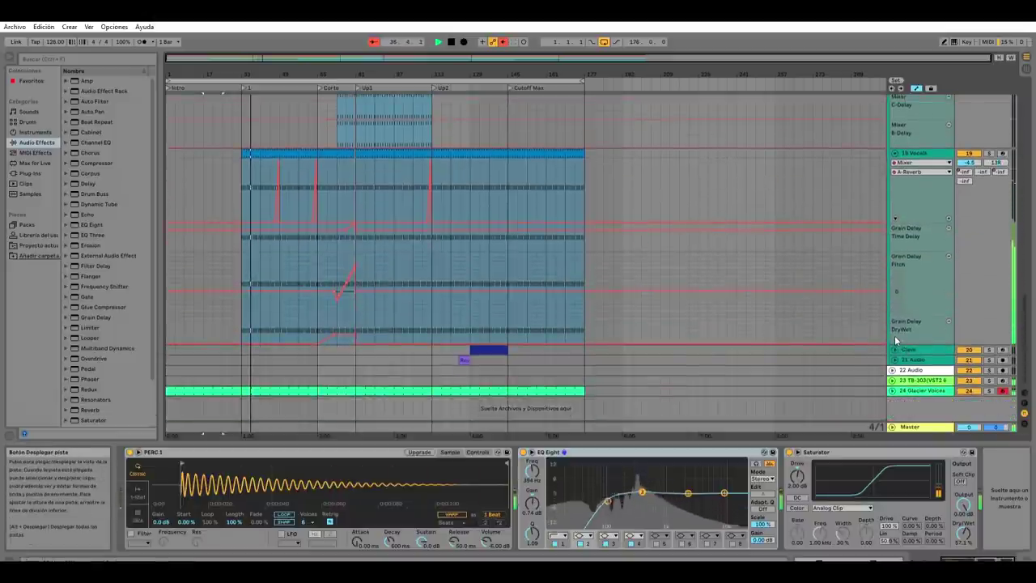
Step: Unfold the Clave track and the 21 Audio track to view their clips and automation
left_click(894, 340)
scroll(816, 315, "down", 4)
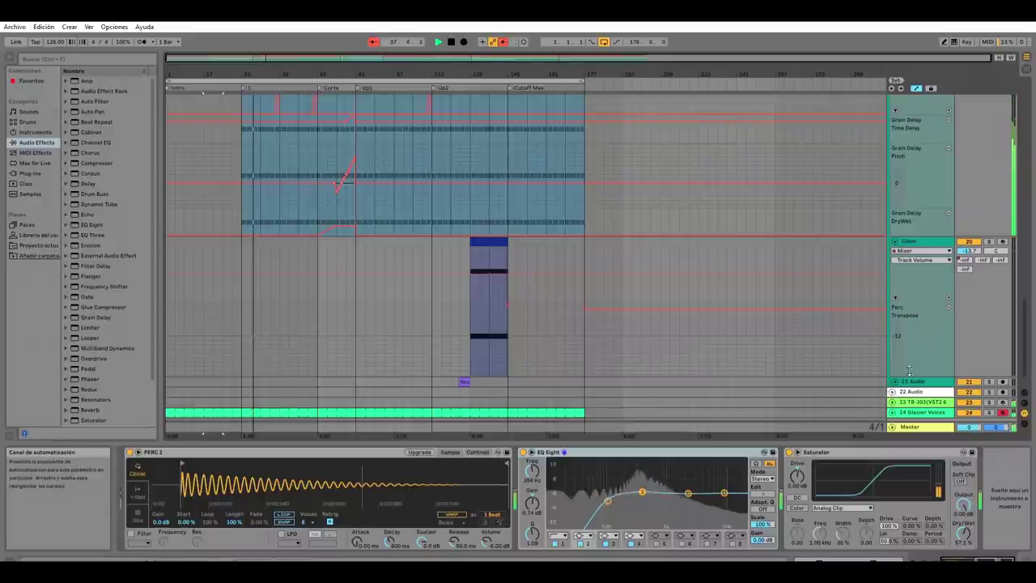
scroll(624, 273, "down", 1)
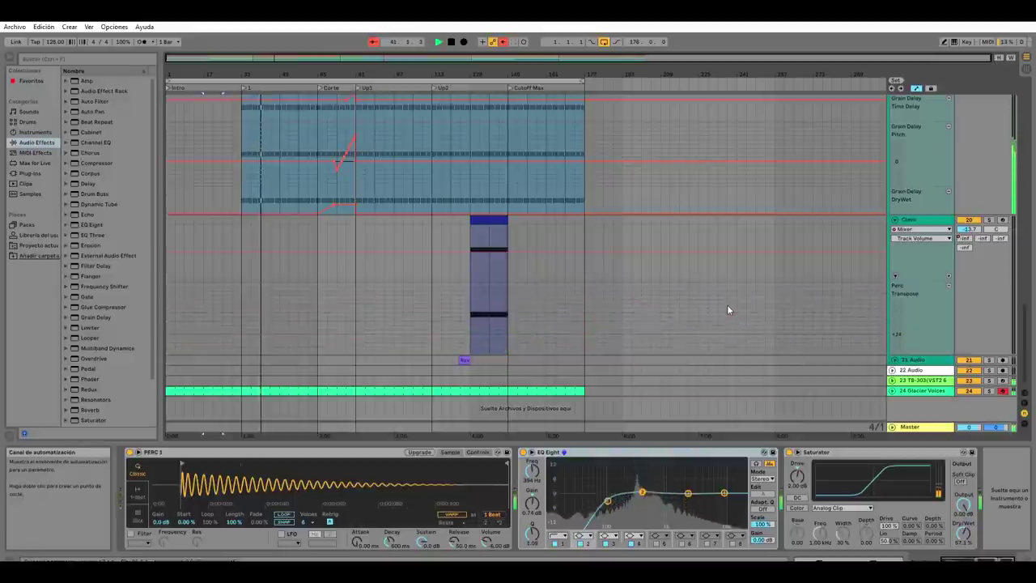
left_click(895, 358)
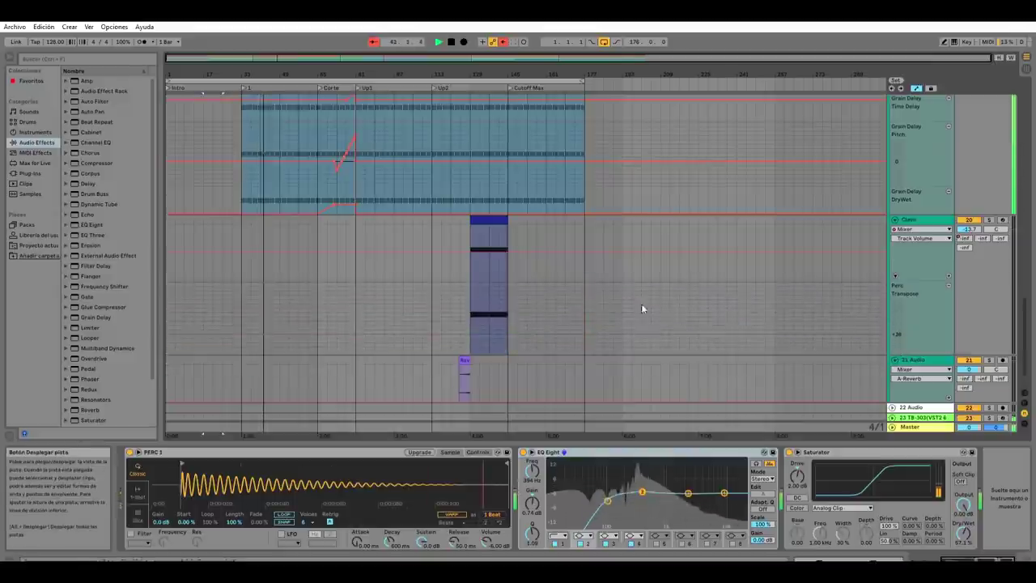
Step: Unfold the TB-303 track and display its VCF CUTOFF automation
left_click_drag(1025, 298, 1025, 327)
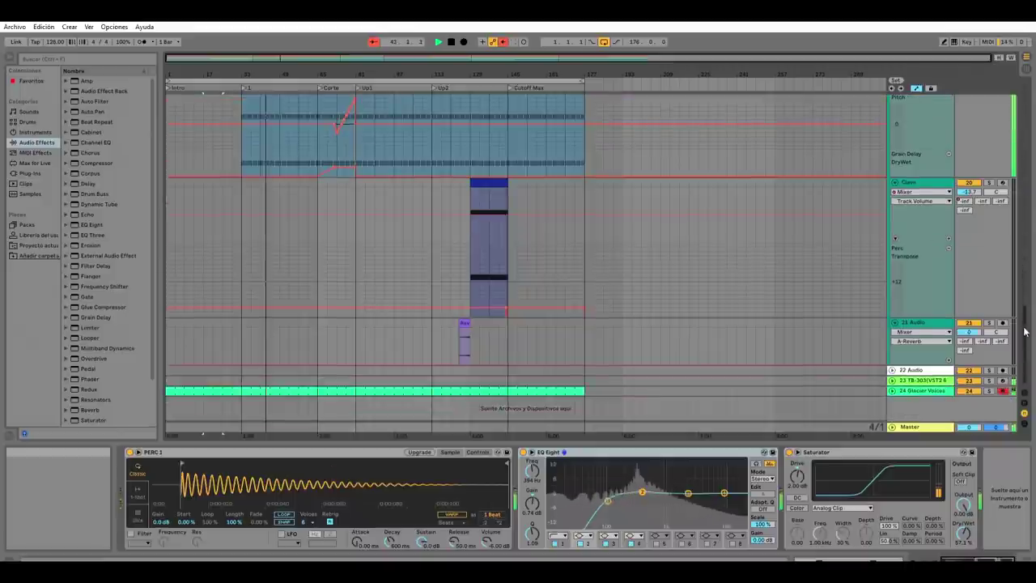
left_click(892, 380)
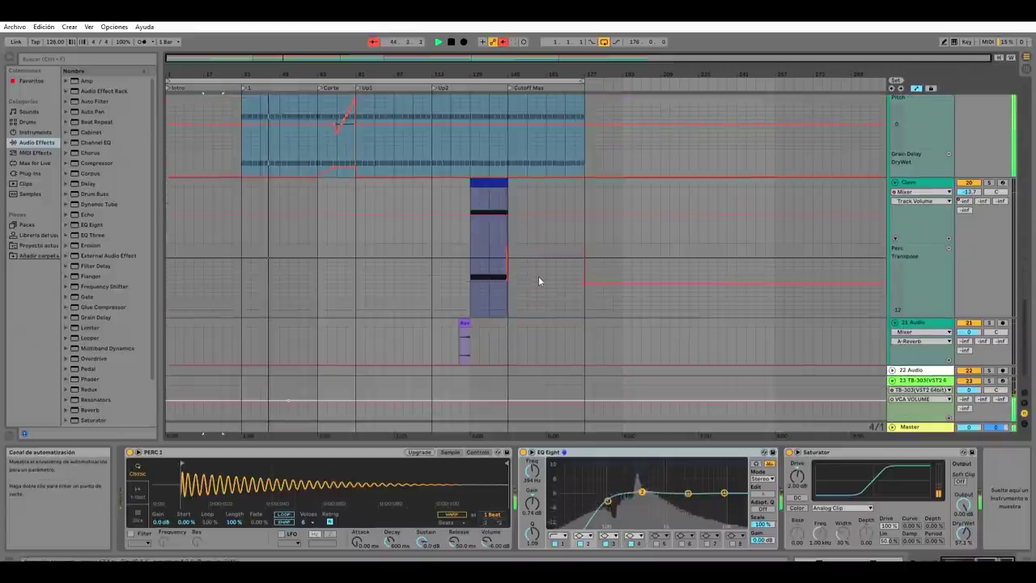
scroll(385, 285, "down", 2)
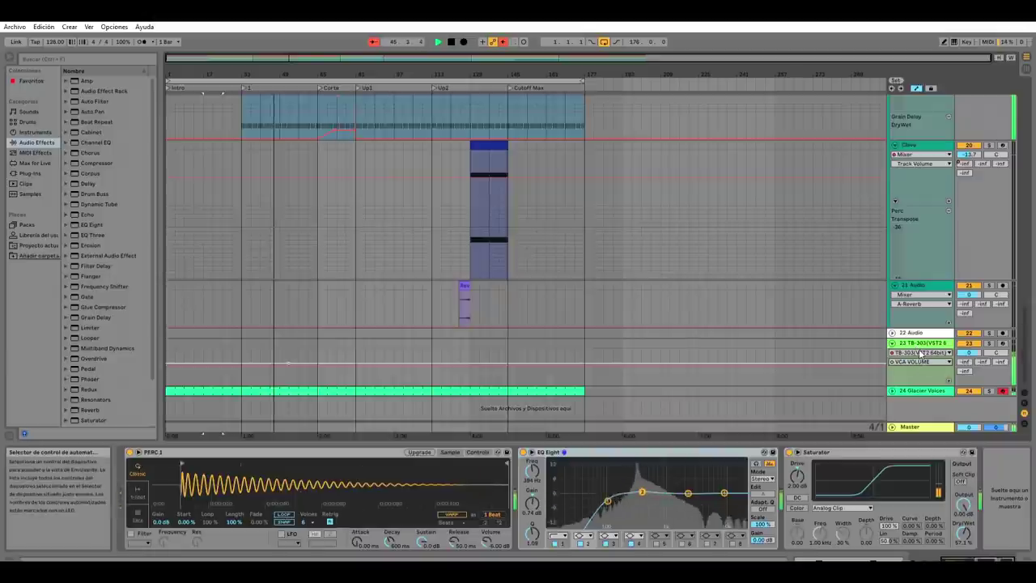
left_click(918, 385)
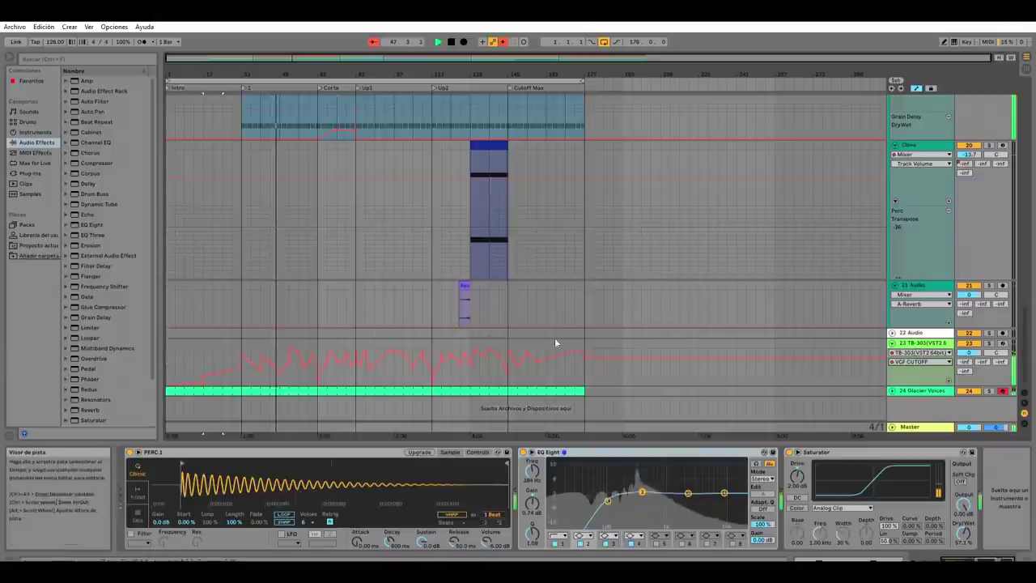
Step: Compare the TB-303 track's VCF RESONANCE automation with VCF CUTOFF in an added lane, and remove the extra lane
left_click(952, 371)
scroll(923, 369, "down", 1)
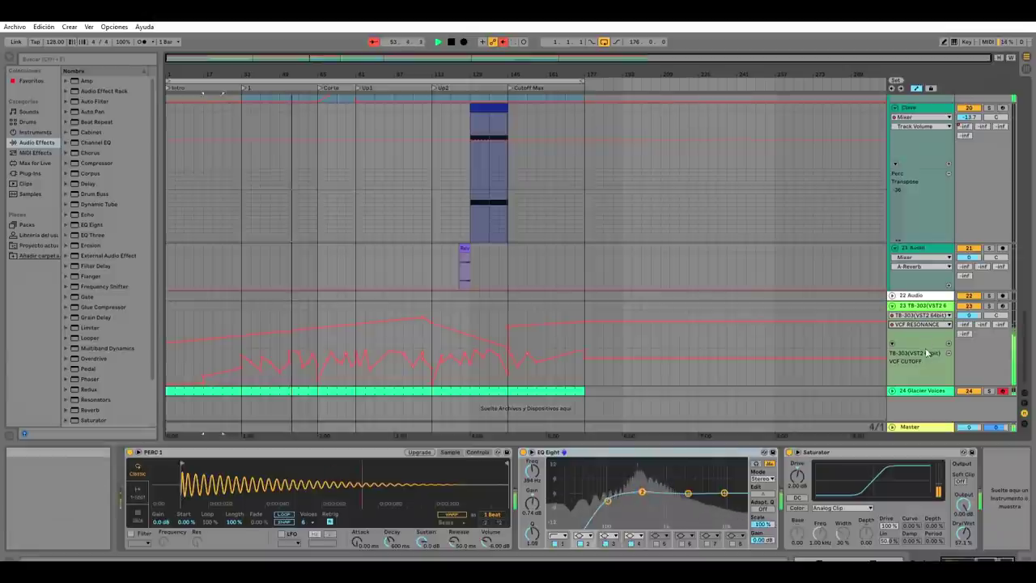
key("Down")
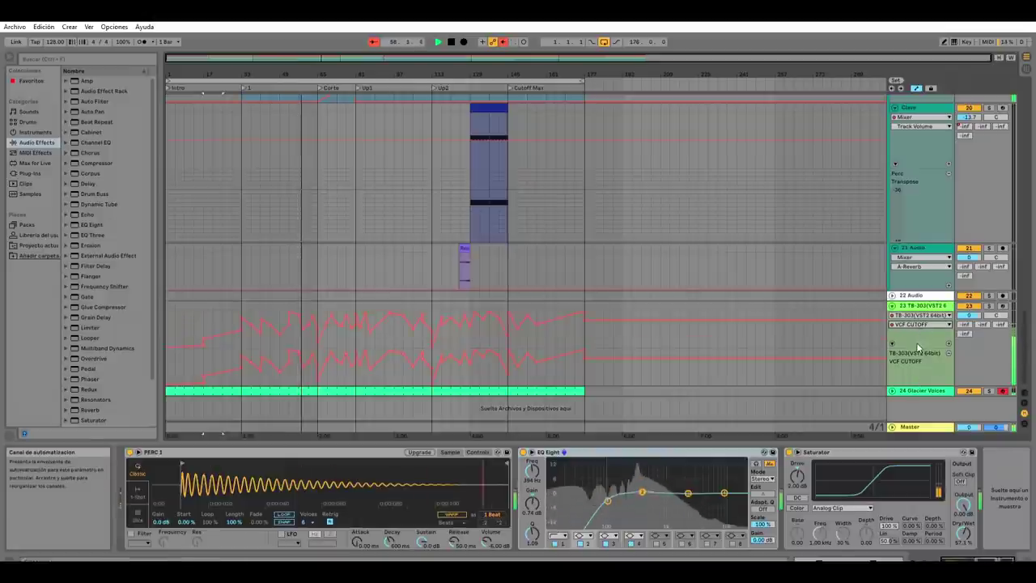
left_click(949, 353)
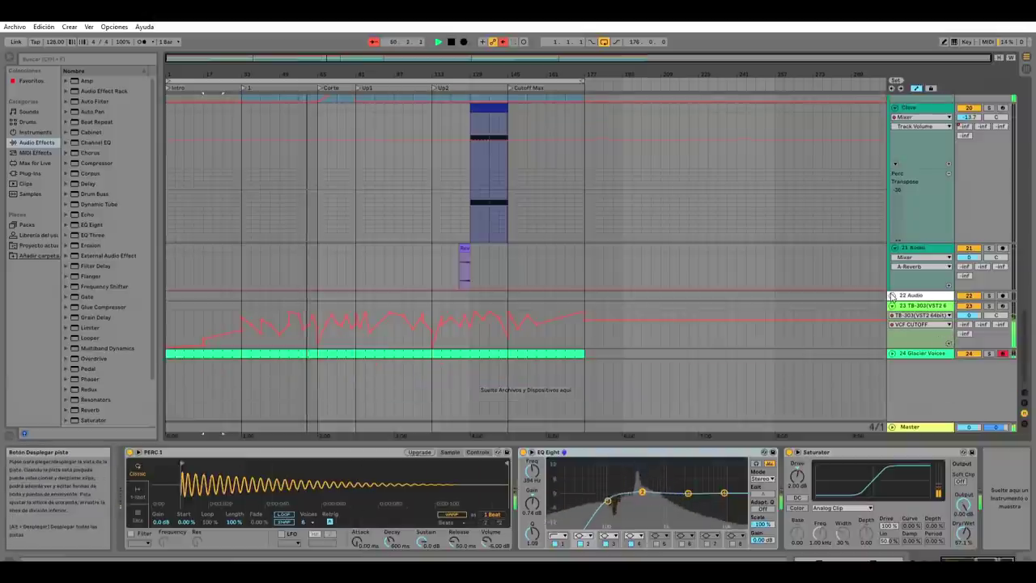
Step: Fold the TB-303 track and briefly unfold Glacier Voices to view its Filter Cutoff automation
left_click(892, 297)
left_click(892, 315)
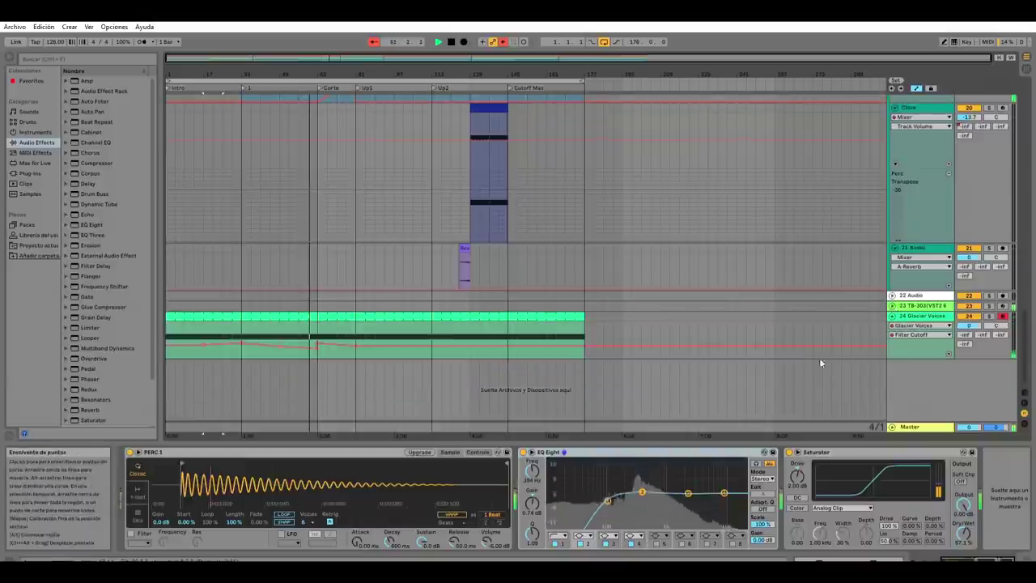
left_click(892, 315)
Step: Fold the 21 Audio and Clave tracks in the Midis group
scroll(575, 267, "up", 2)
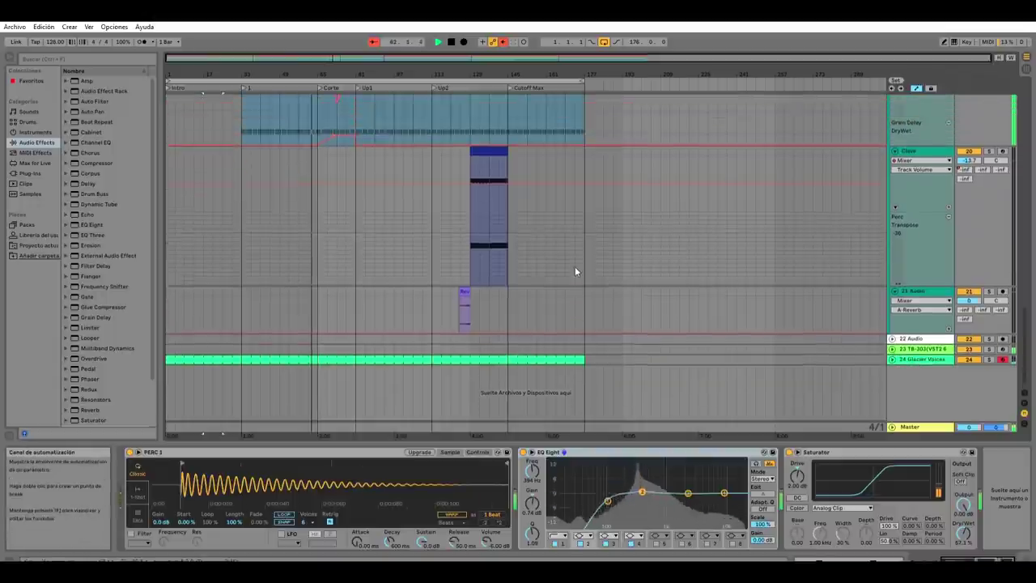
left_click(894, 289)
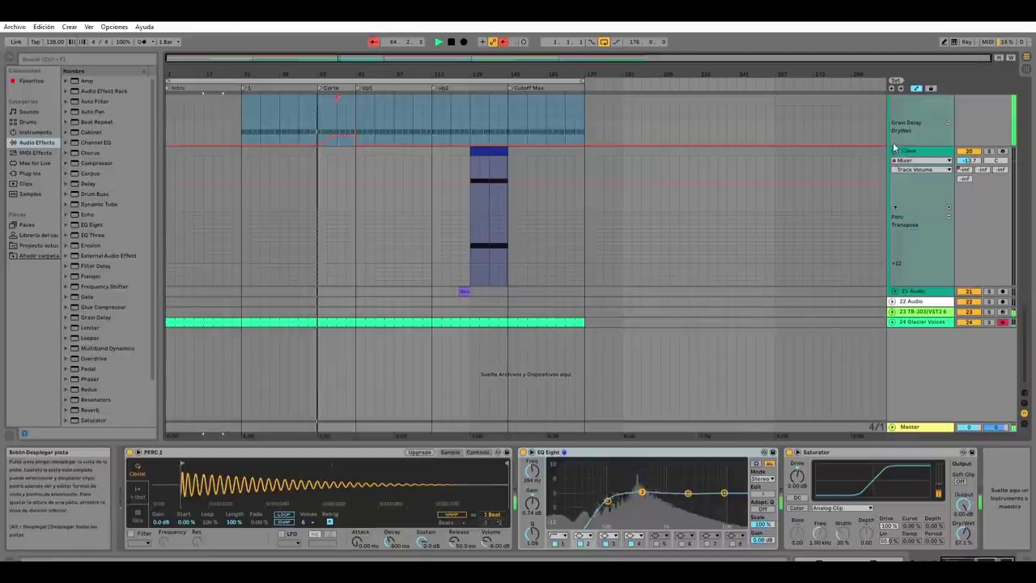
left_click(895, 149)
left_click(895, 144)
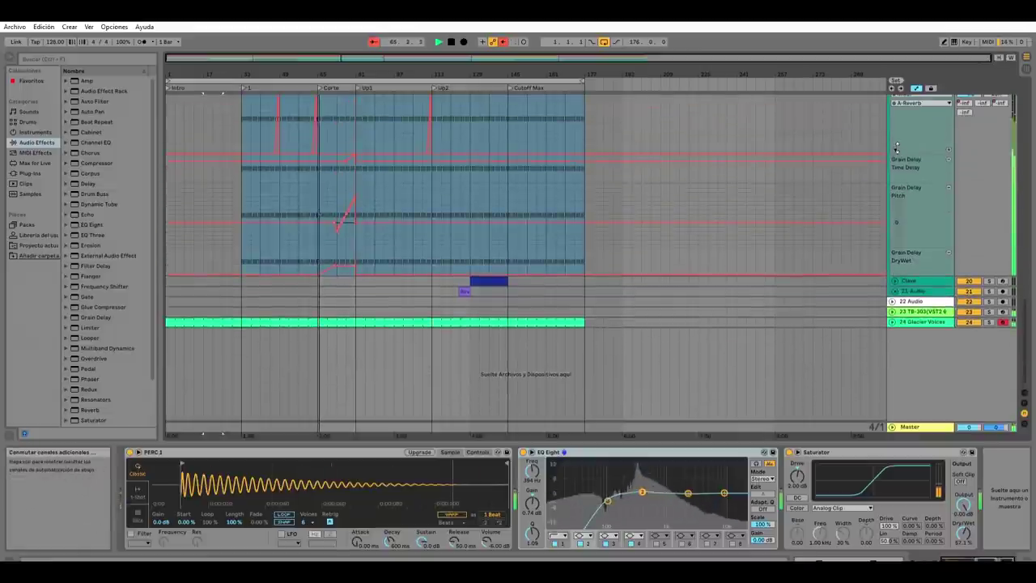
Step: Hide the additional automation lanes of the 19 Vocals track and of track 18 above it
left_click(896, 149)
scroll(916, 217, "up", 4)
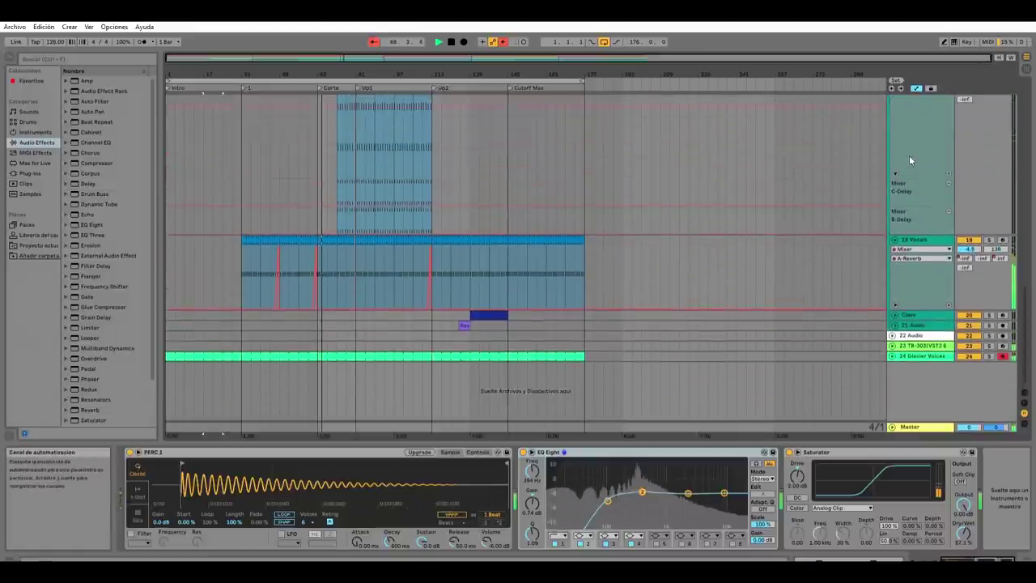
left_click(896, 169)
scroll(896, 195, "up", 3)
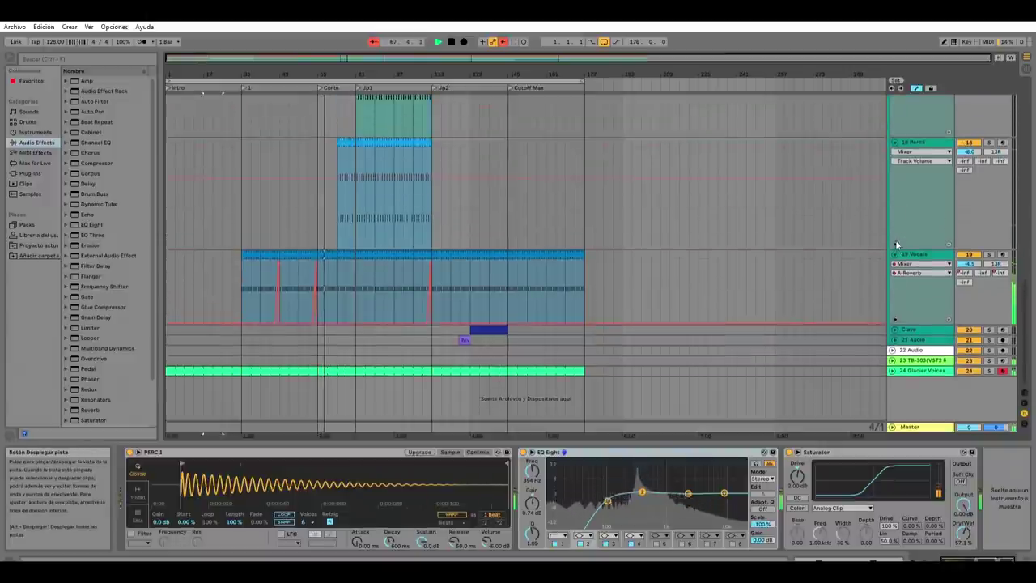
Step: Fold the Vocals track and tracks 18, 17 and 16 in the Midis group
left_click(896, 250)
scroll(895, 239, "up", 2)
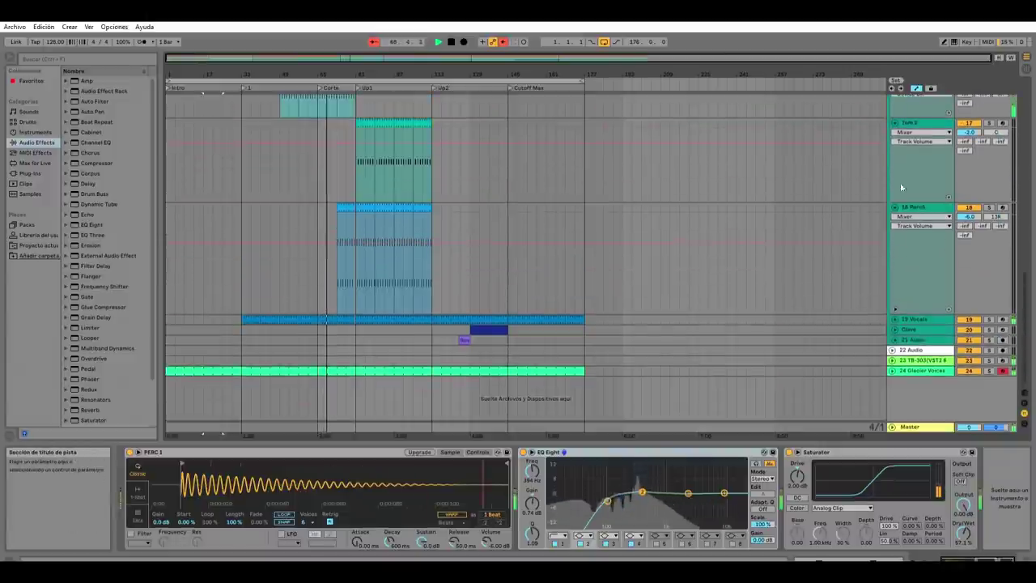
left_click(896, 208)
scroll(895, 195, "up", 3)
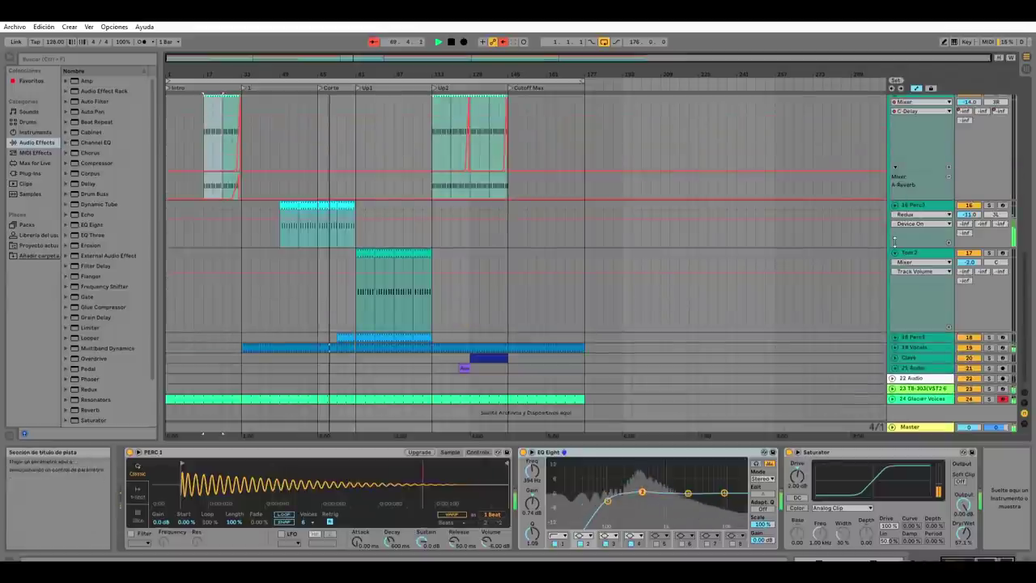
left_click(894, 252)
left_click(896, 204)
scroll(896, 195, "up", 3)
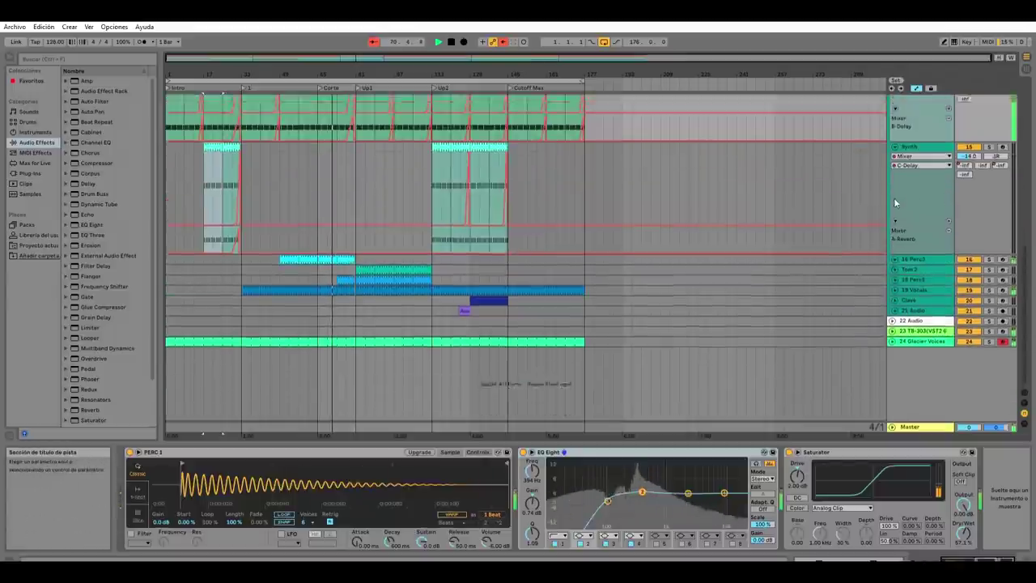
Step: Fold the two remaining synth tracks, 15 and 14, and collapse the whole Midis group
left_click(895, 179)
scroll(896, 172, "up", 2)
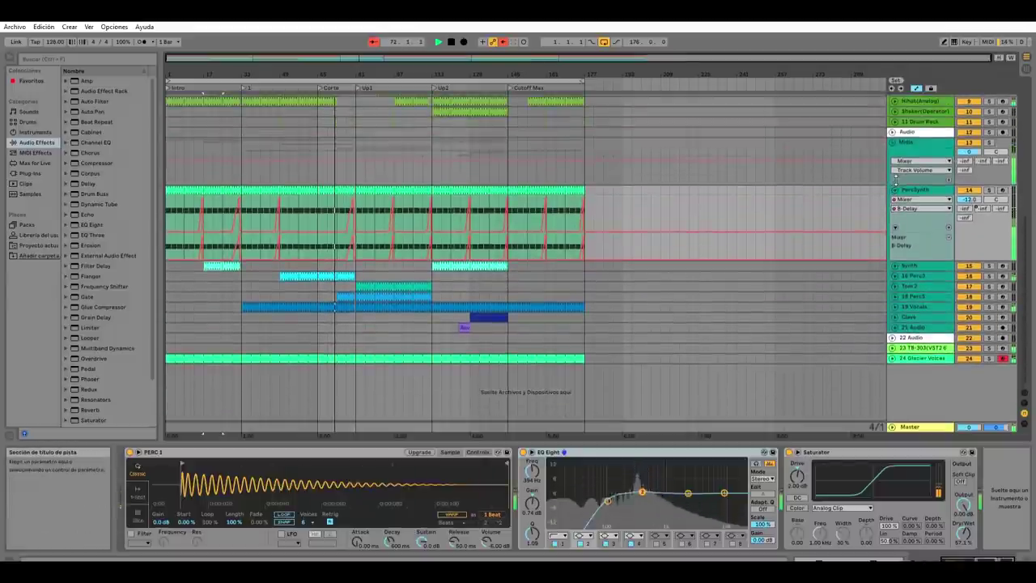
left_click(896, 189)
left_click(893, 132)
scroll(464, 156, "up", 5)
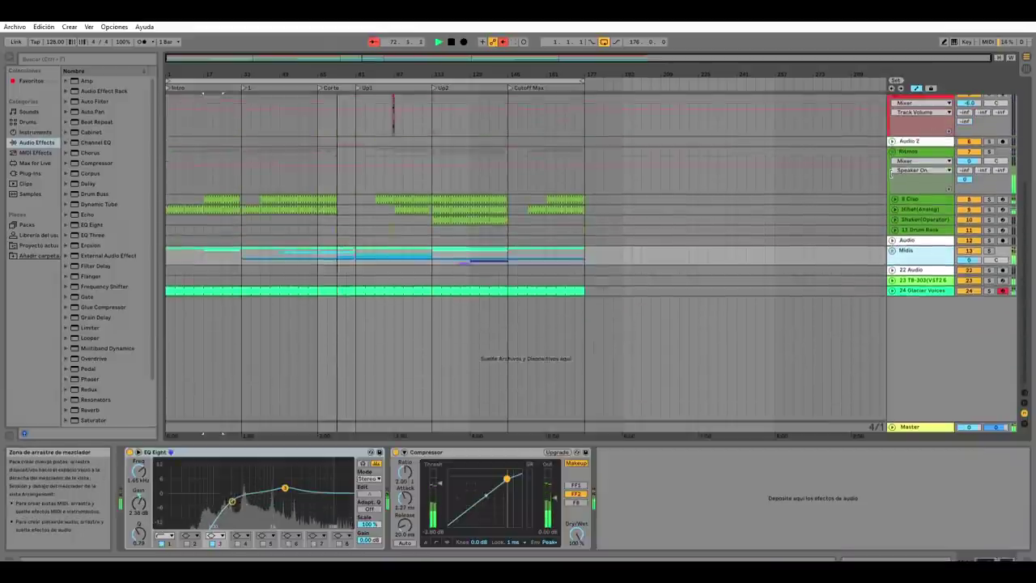
scroll(344, 222, "down", 1)
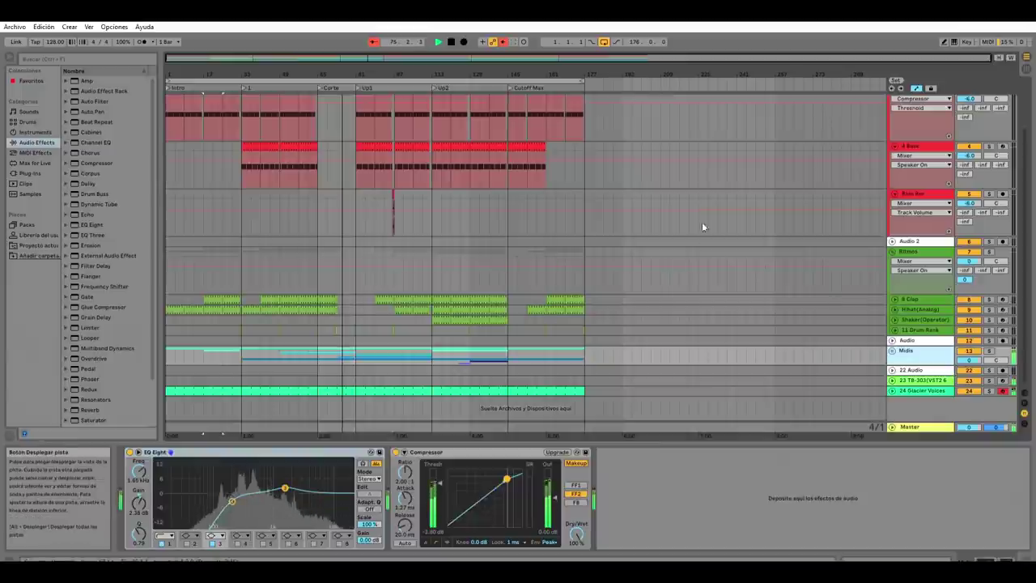
left_click(821, 379)
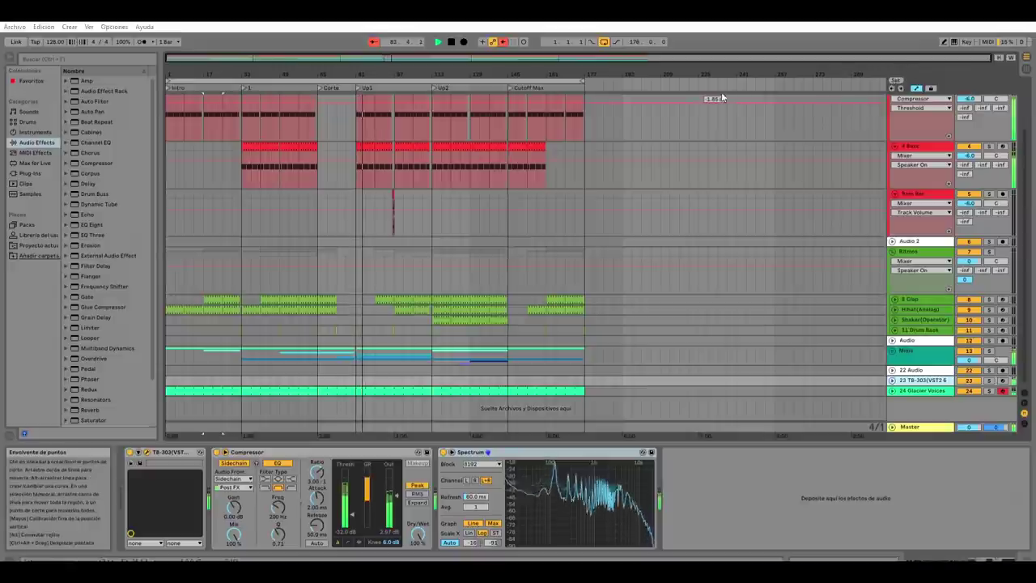
left_click(1026, 58)
left_click(1001, 85)
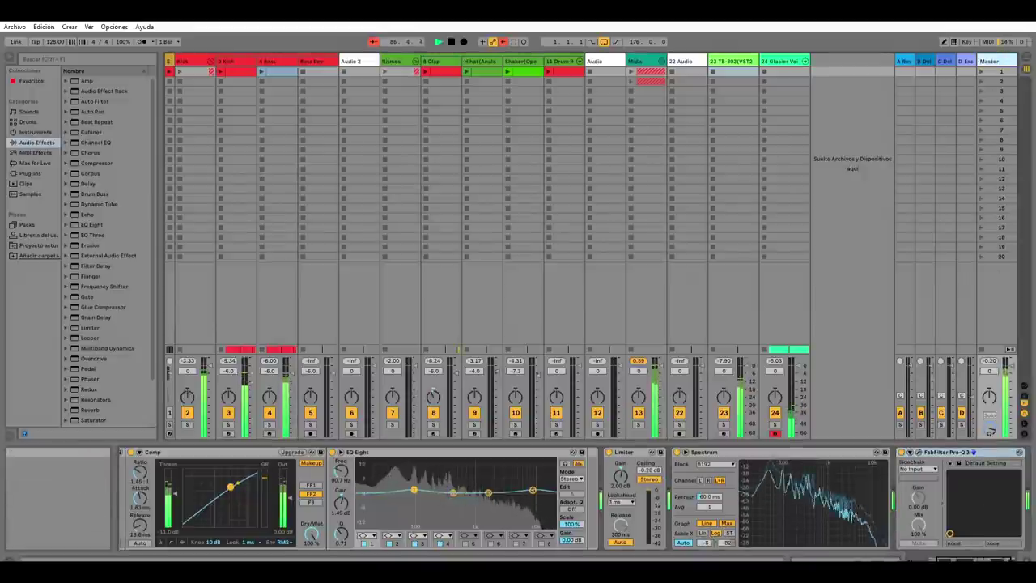
left_click_drag(955, 559, 909, 557)
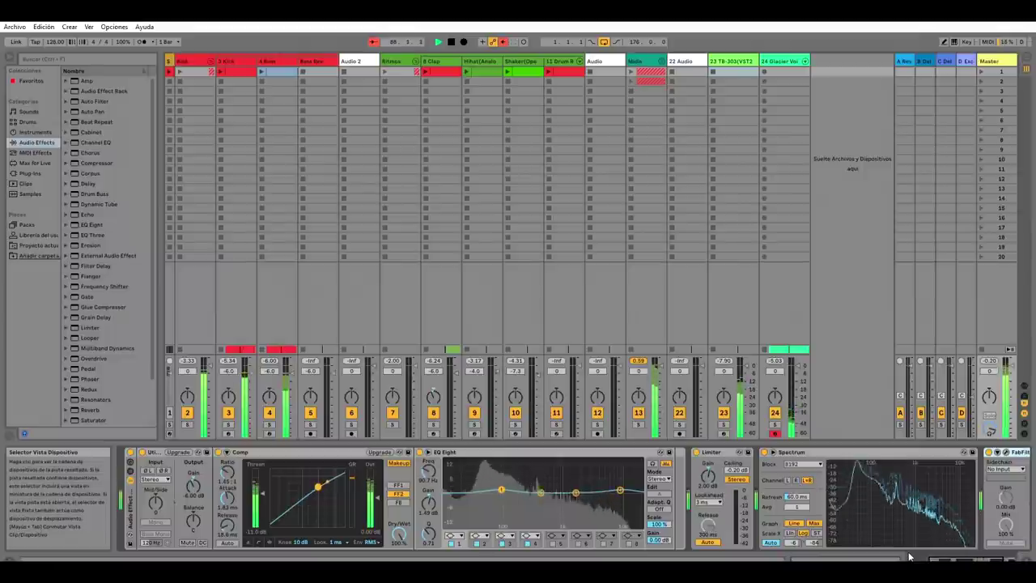
left_click_drag(915, 557, 969, 556)
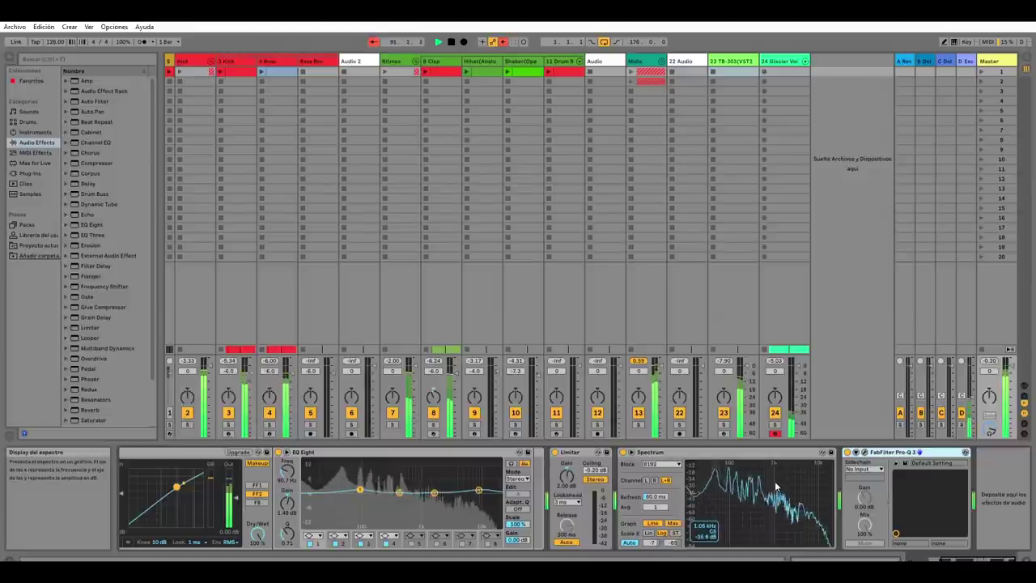
Step: Examine the Master's Spectrum in its enlarged display, and restore its compact size back in Arrangement View
left_click(633, 451)
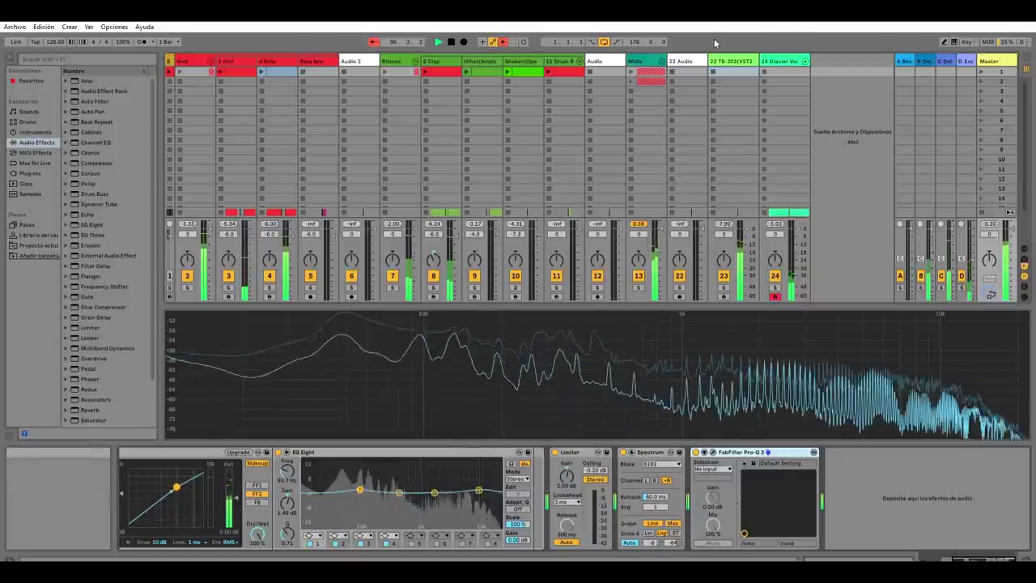
left_click(1012, 57)
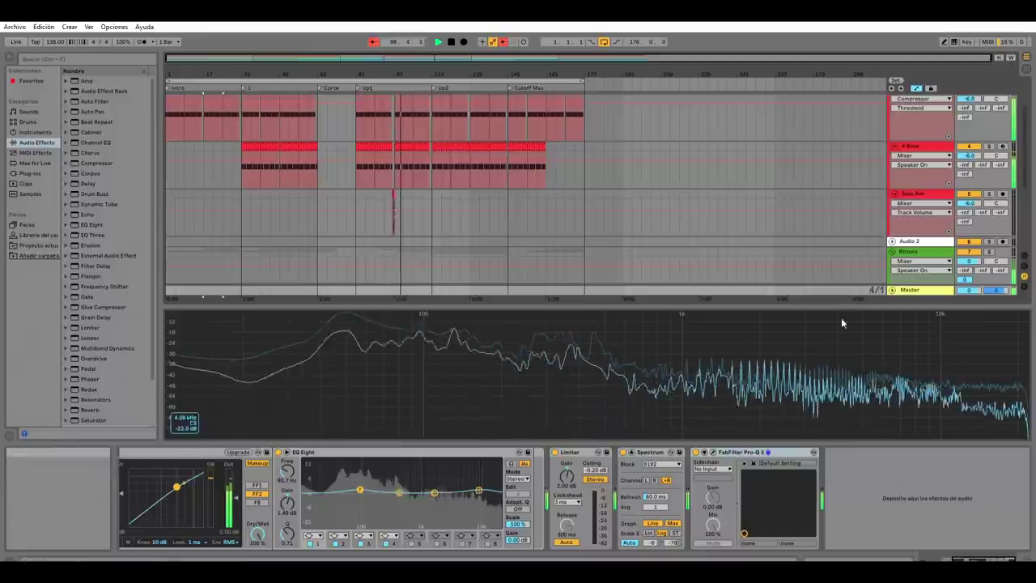
double_click(572, 340)
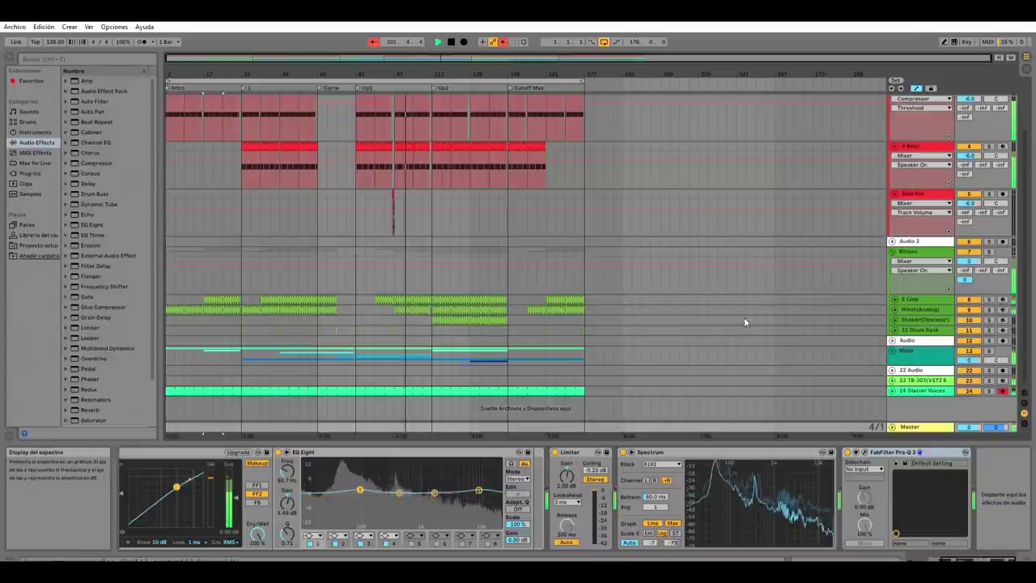
left_click(944, 499)
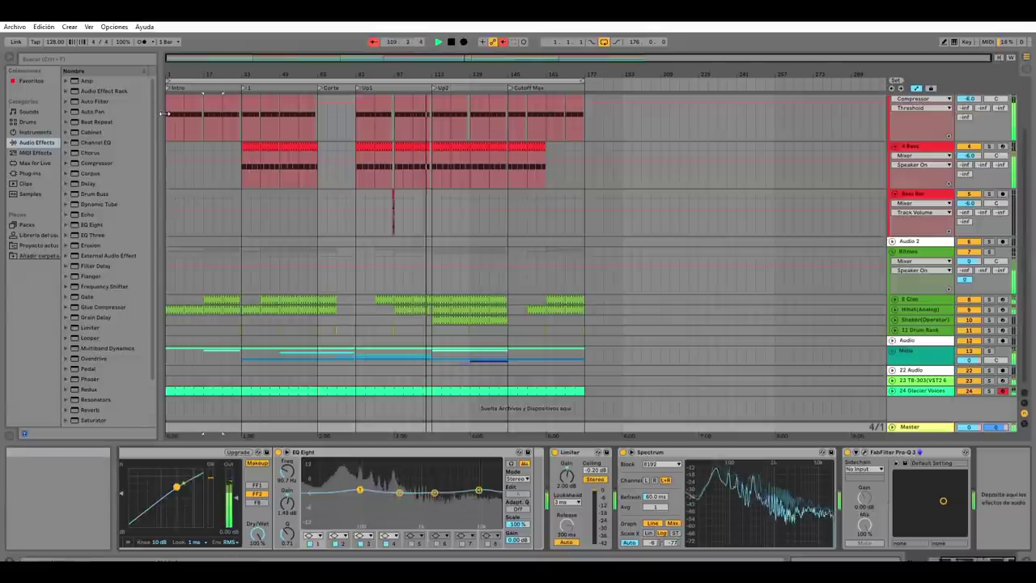
Step: Widen the browser and look through the MIDI Effects and Plug-Ins categories
left_click_drag(162, 114, 212, 114)
scroll(202, 236, "down", 3)
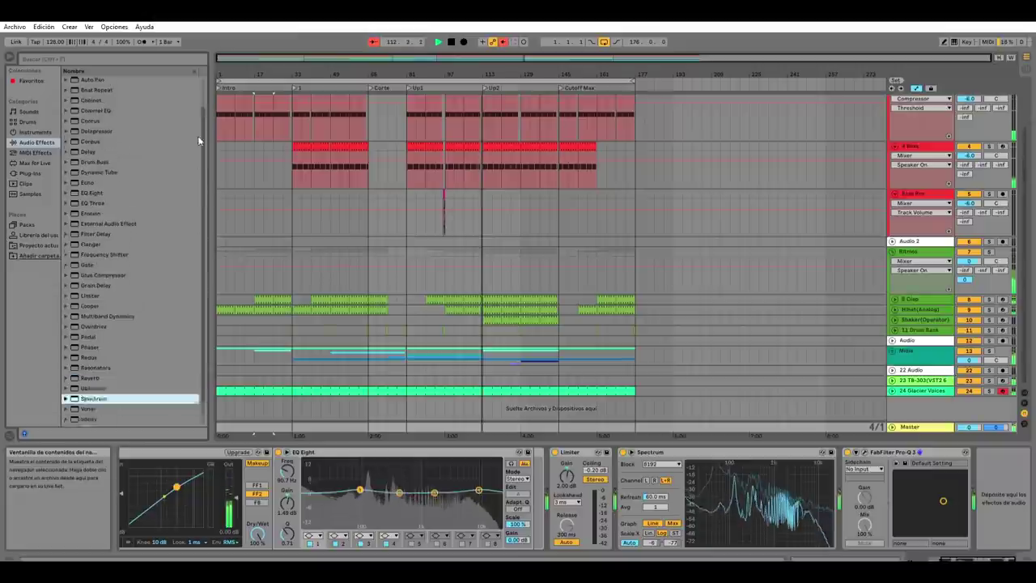
left_click(36, 153)
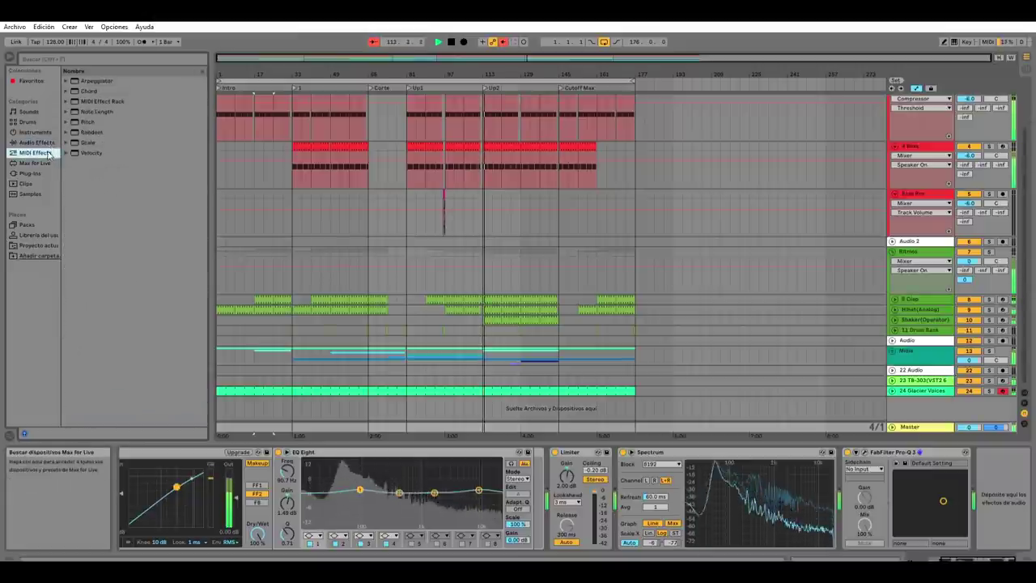
key("Down")
key("Down")
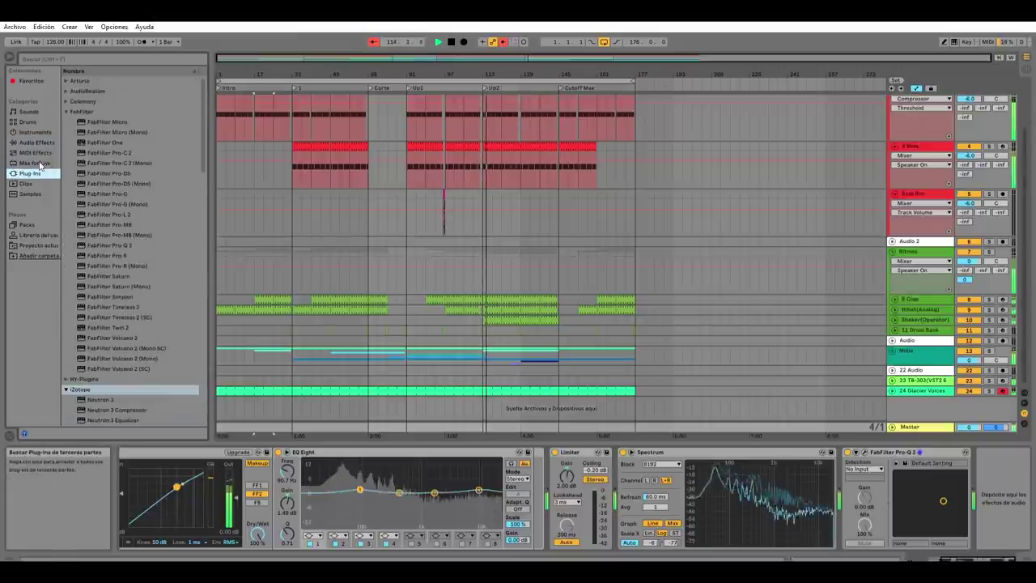
Step: Collapse the FabFilter and iZotope folders to browse the Windows plug-ins, and finish on the Sounds category
left_click(66, 111)
left_click(65, 132)
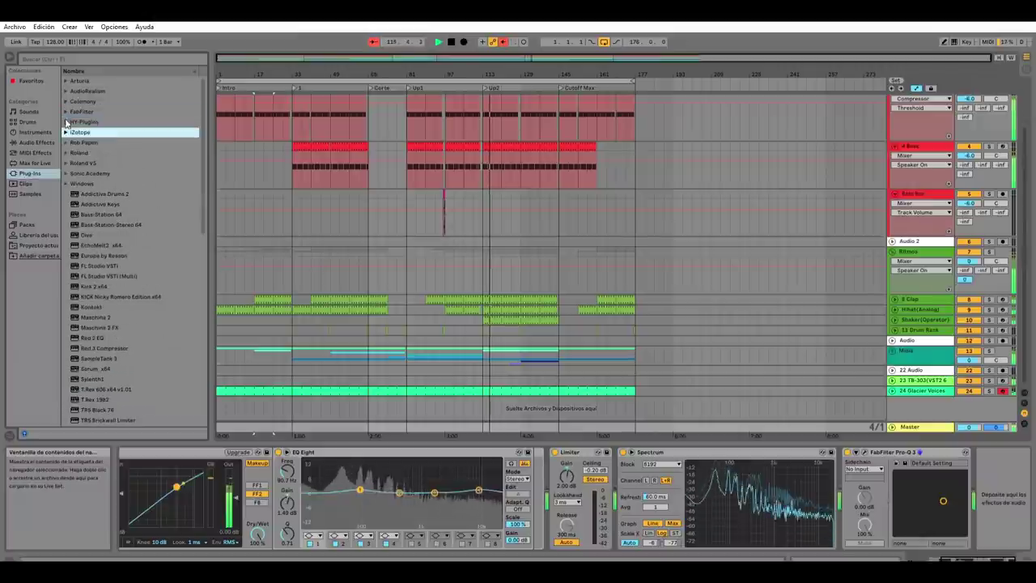
left_click(66, 178)
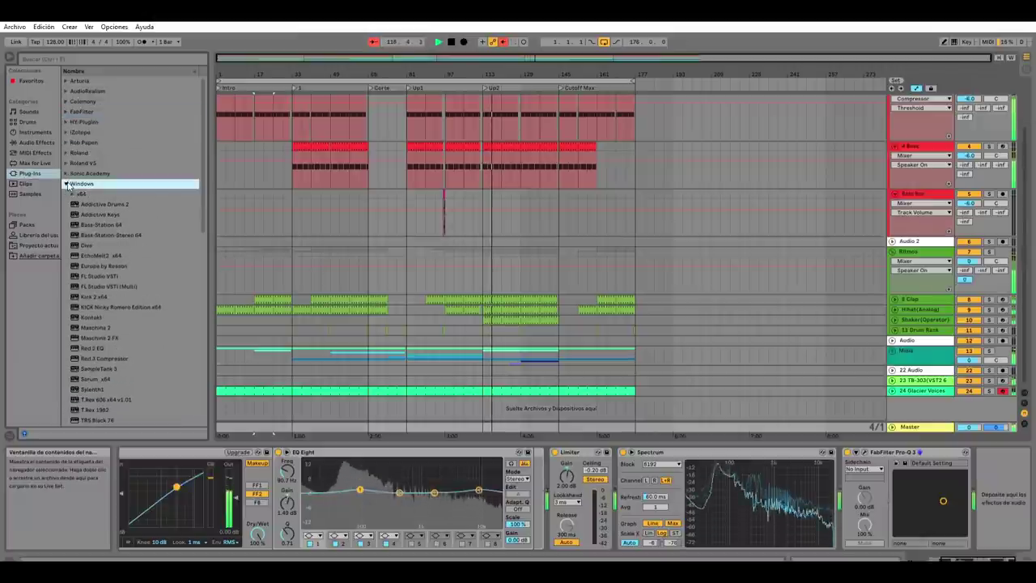
scroll(69, 185, "down", 9)
scroll(78, 204, "down", 5)
left_click(35, 163)
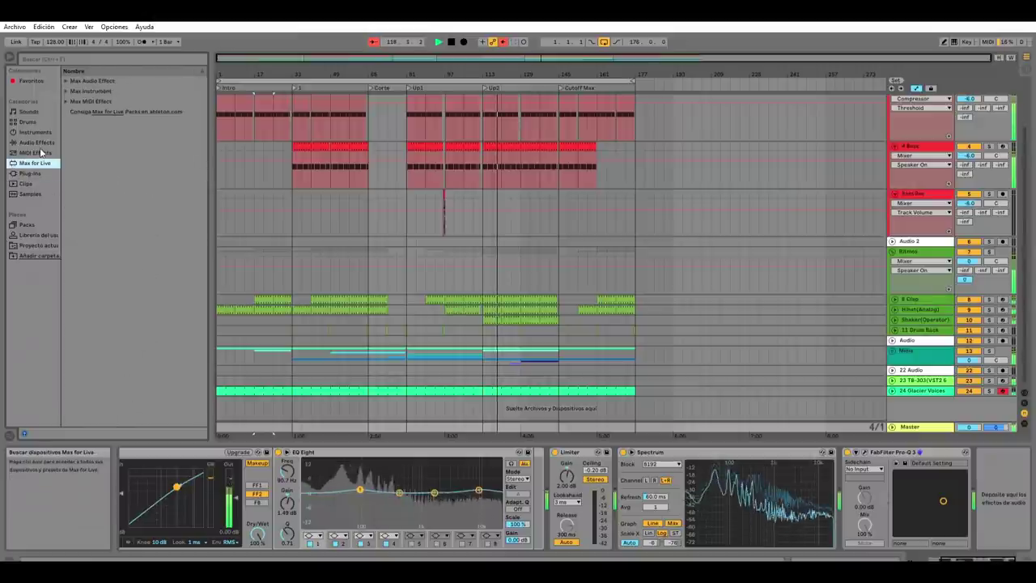
left_click(29, 111)
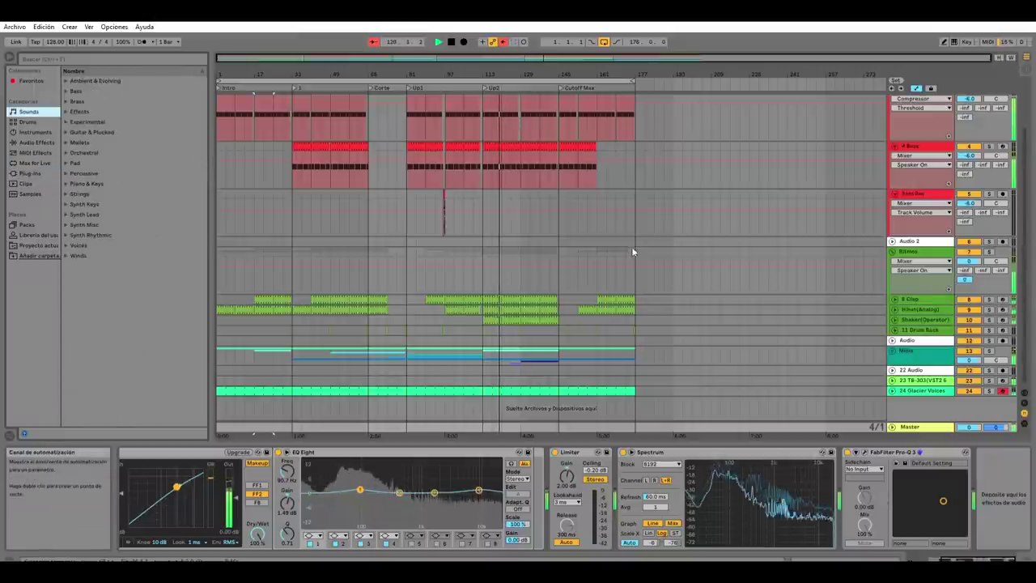
Step: Fold the Kick group and show the kick's Compressor and EQ Eight device chain
scroll(594, 291, "up", 3)
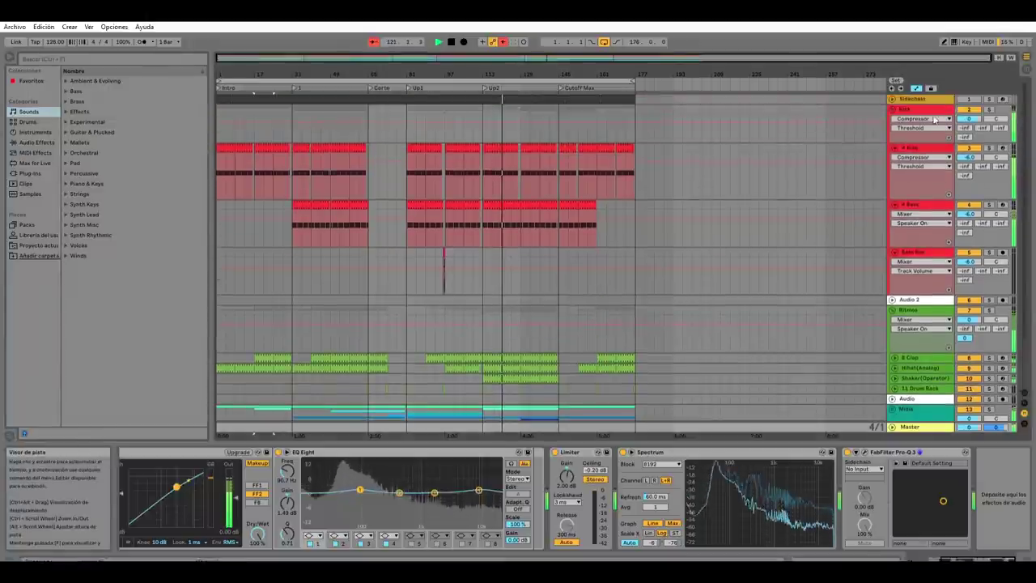
left_click(894, 99)
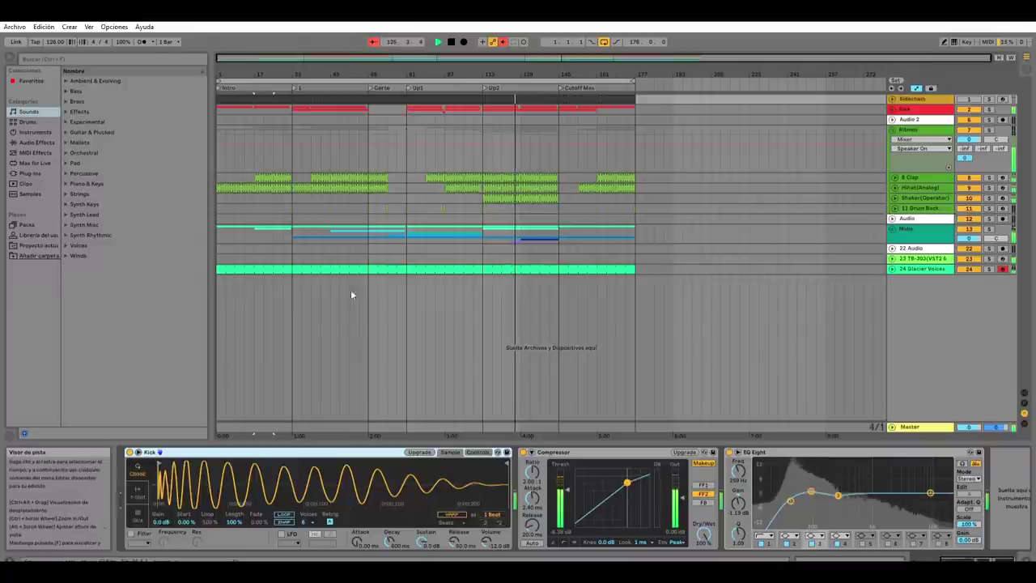
left_click(251, 447)
key("Delete")
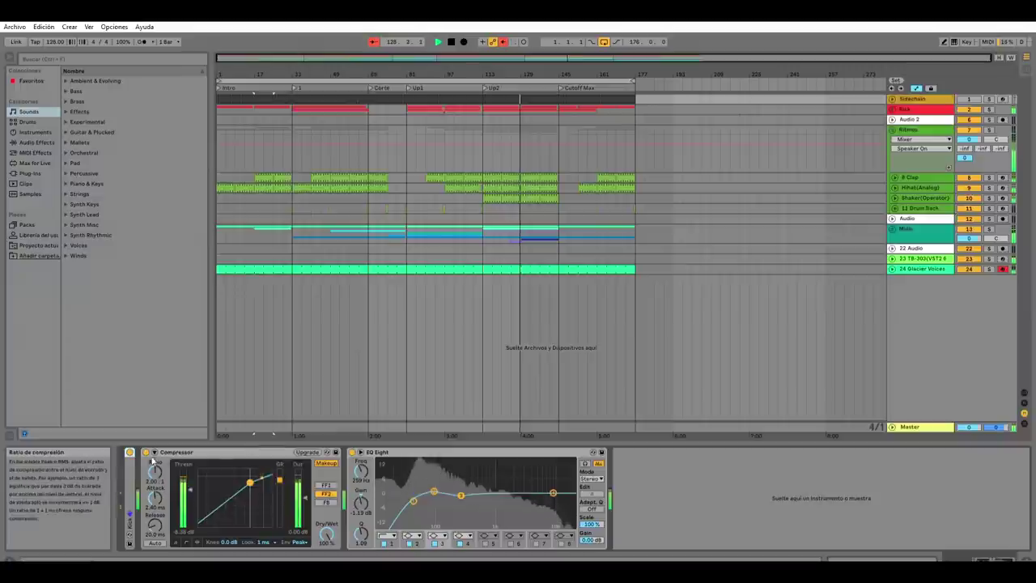
key("ctrl+z")
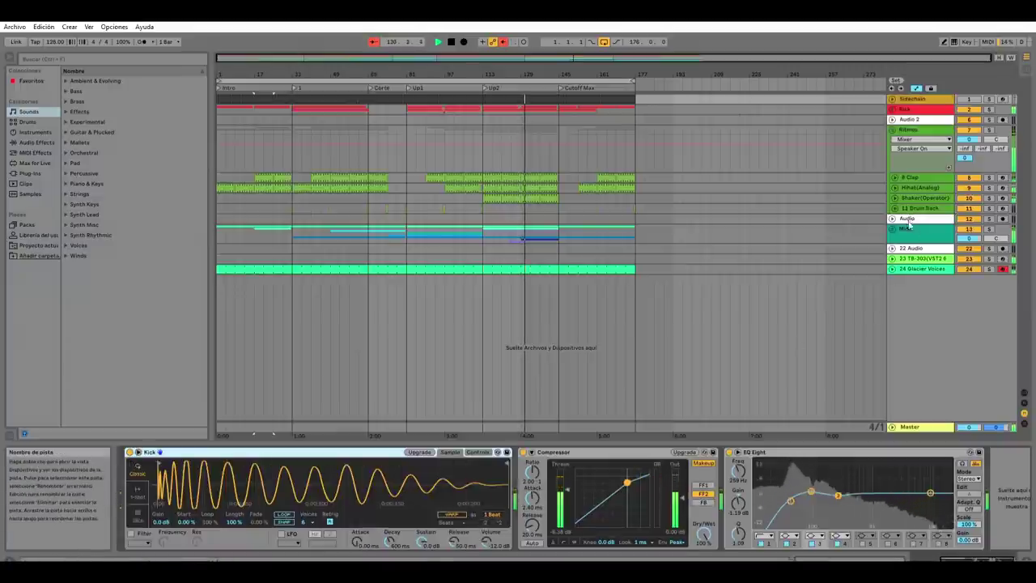
Step: Unfold Glacier Voices and raise its Filter Cutoff automation towards the Cutoff Max marker, adjusting the point at the clips' end
left_click(893, 268)
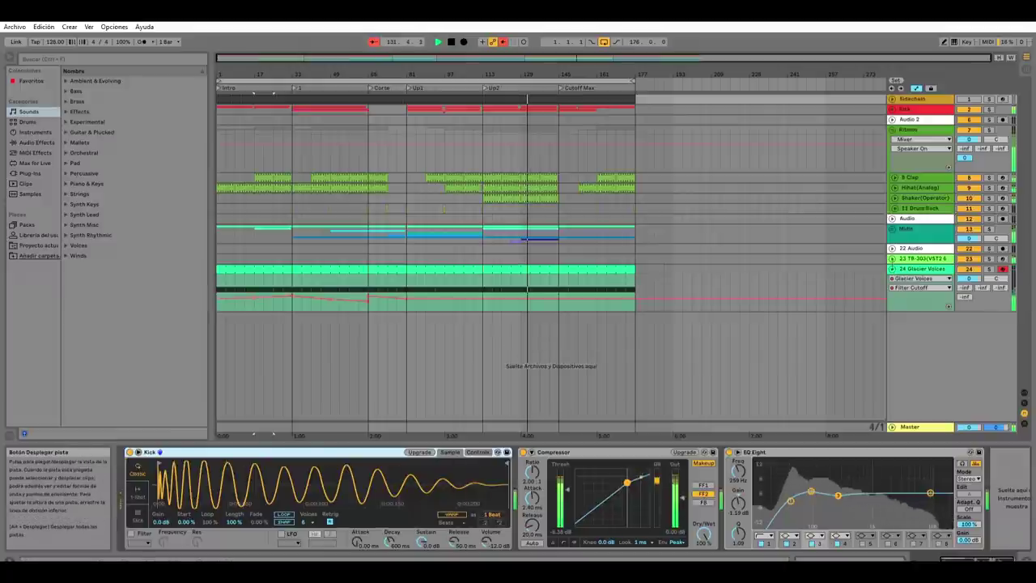
left_click(557, 293)
left_click_drag(532, 293, 557, 287)
left_click_drag(634, 296, 636, 293)
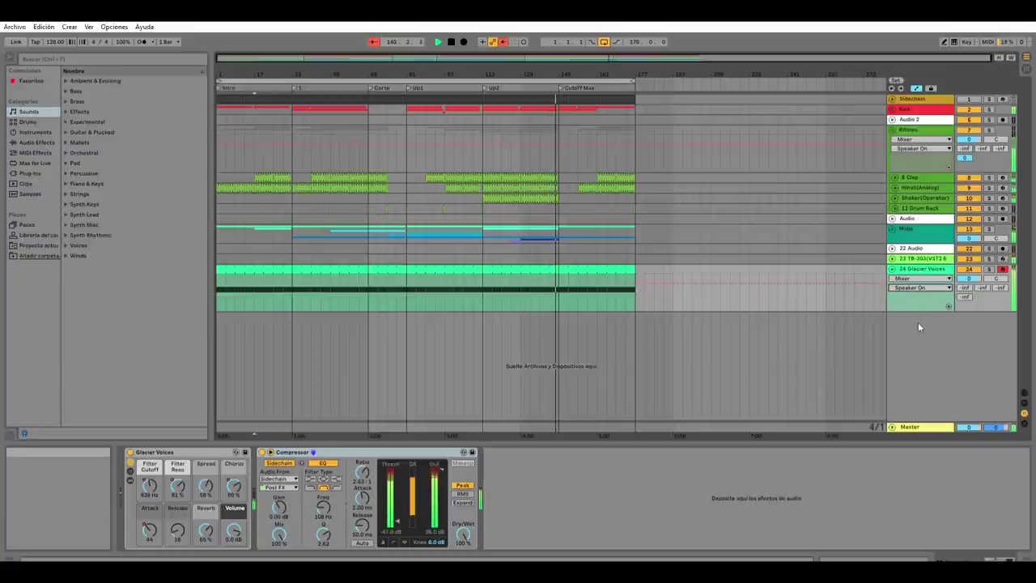
Step: Draw a B-Delay send ramp on Glacier Voices that rises over about eight bars and peaks at the Cutoff Max marker
left_click(540, 305)
left_click(538, 302)
left_click_drag(555, 303, 557, 295)
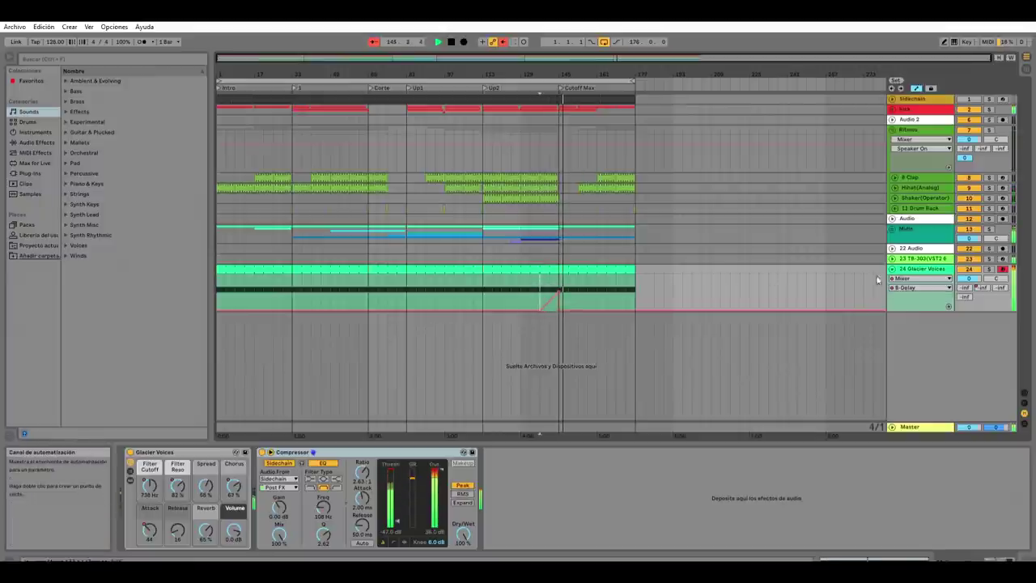
Step: Reshape Glacier Voices' Filter Cutoff automation after Cutoff Max with a late peak at 738 Hz and a drop to minimum at the clips' end
left_click(925, 278)
left_click(915, 311)
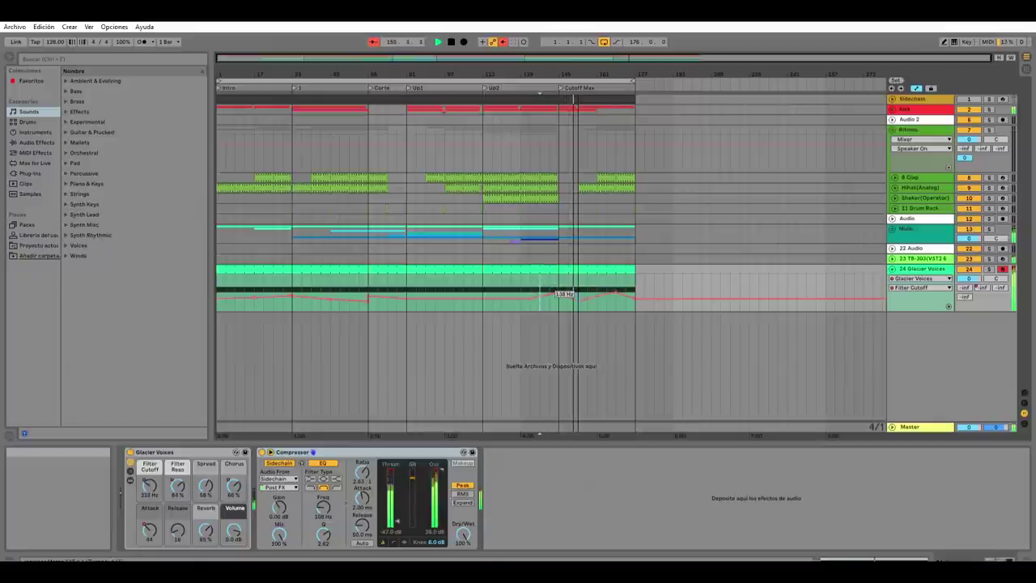
left_click_drag(597, 300, 597, 302)
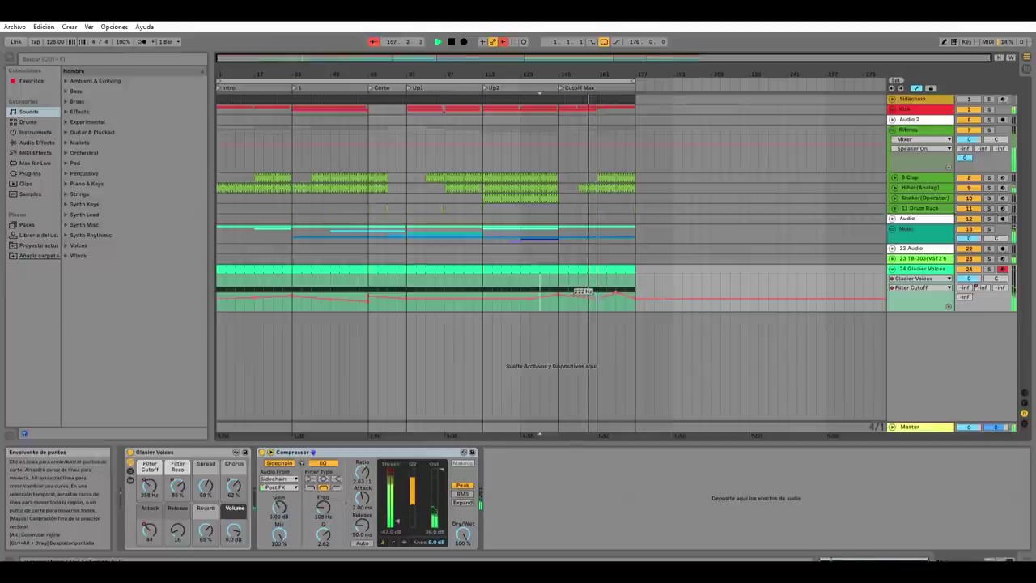
left_click_drag(597, 296, 625, 292)
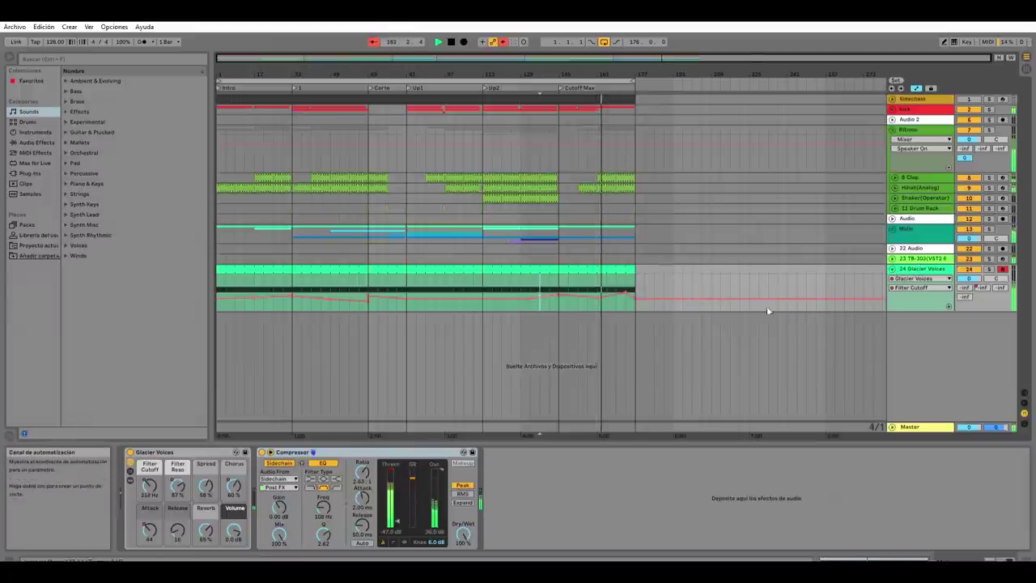
mouse_move(637, 294)
left_click_drag(636, 293, 635, 309)
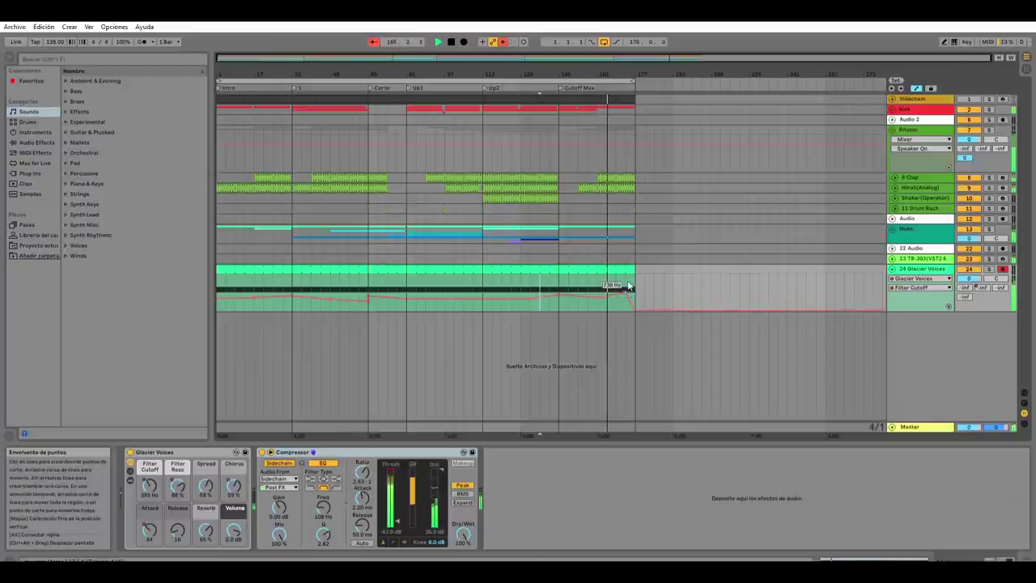
Step: Automate the Glacier Voices Volume to fade from about -0.612 dB to its minimum at the end of the arrangement
left_click(930, 288)
left_click(921, 346)
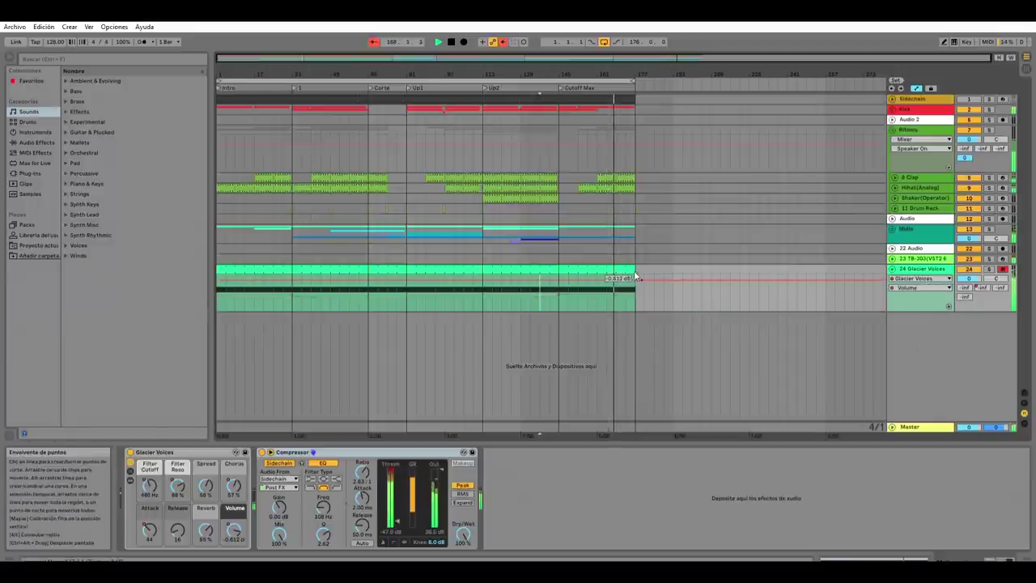
left_click_drag(629, 276, 631, 310)
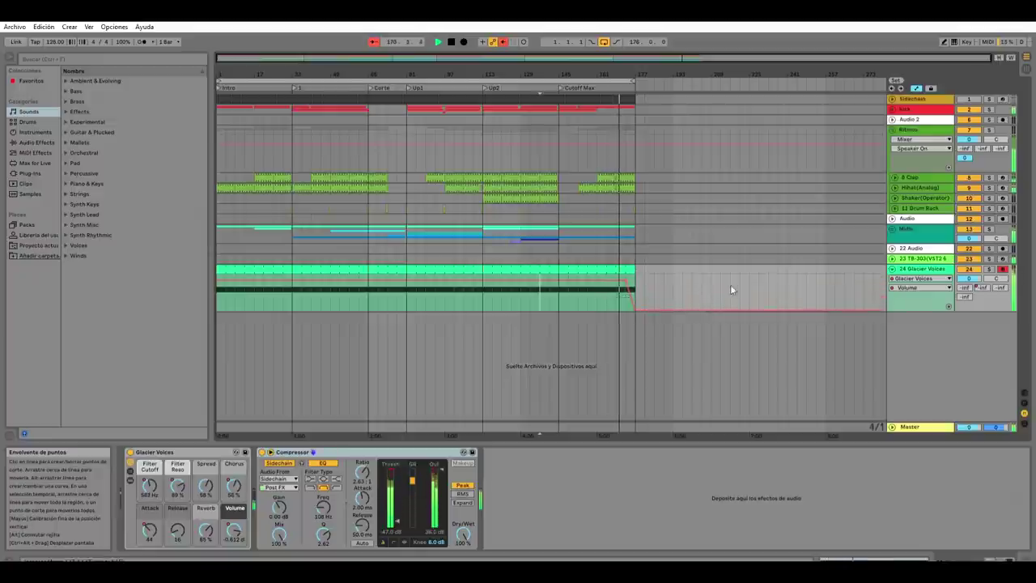
Step: Return to Glacier Voices' Filter Cutoff automation and lower its last peak just before the clips' end
left_click(918, 287)
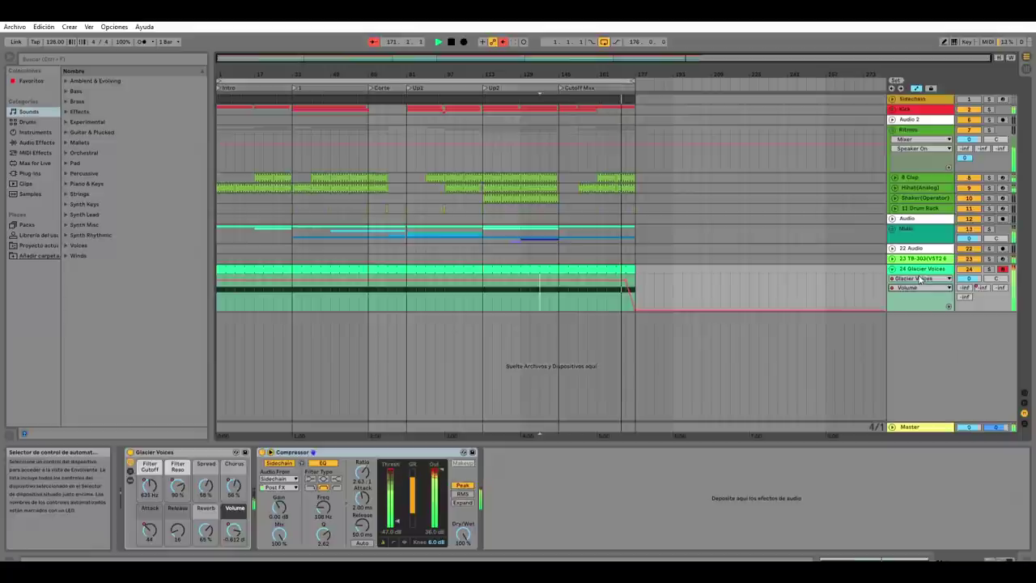
left_click(928, 298)
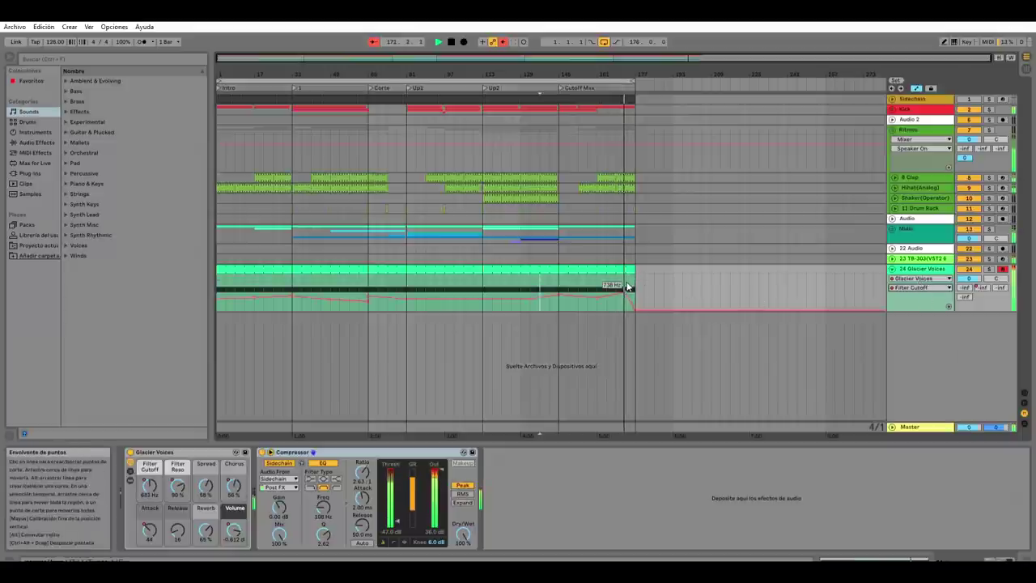
left_click_drag(626, 291, 626, 301)
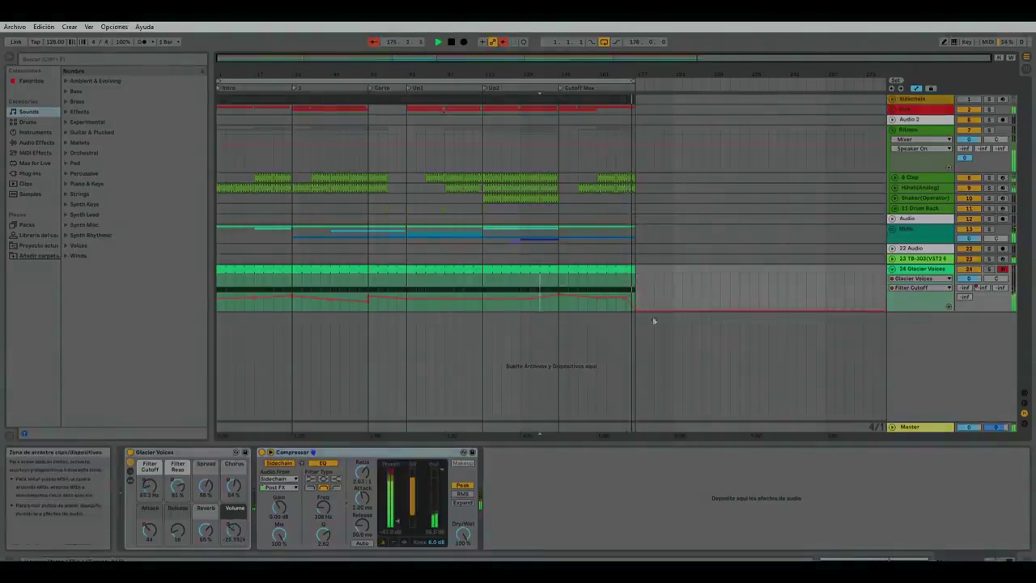